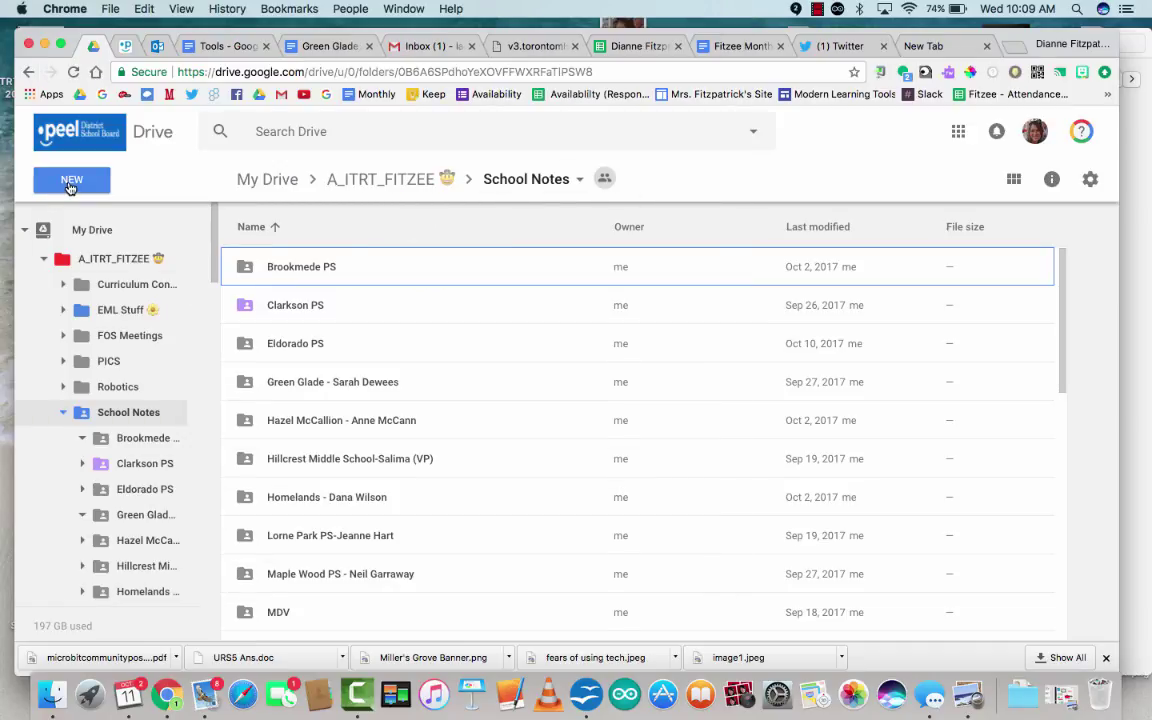
Create a new Google Form from Drive's New > More menu inside the shared School Notes folder.
click(70, 183)
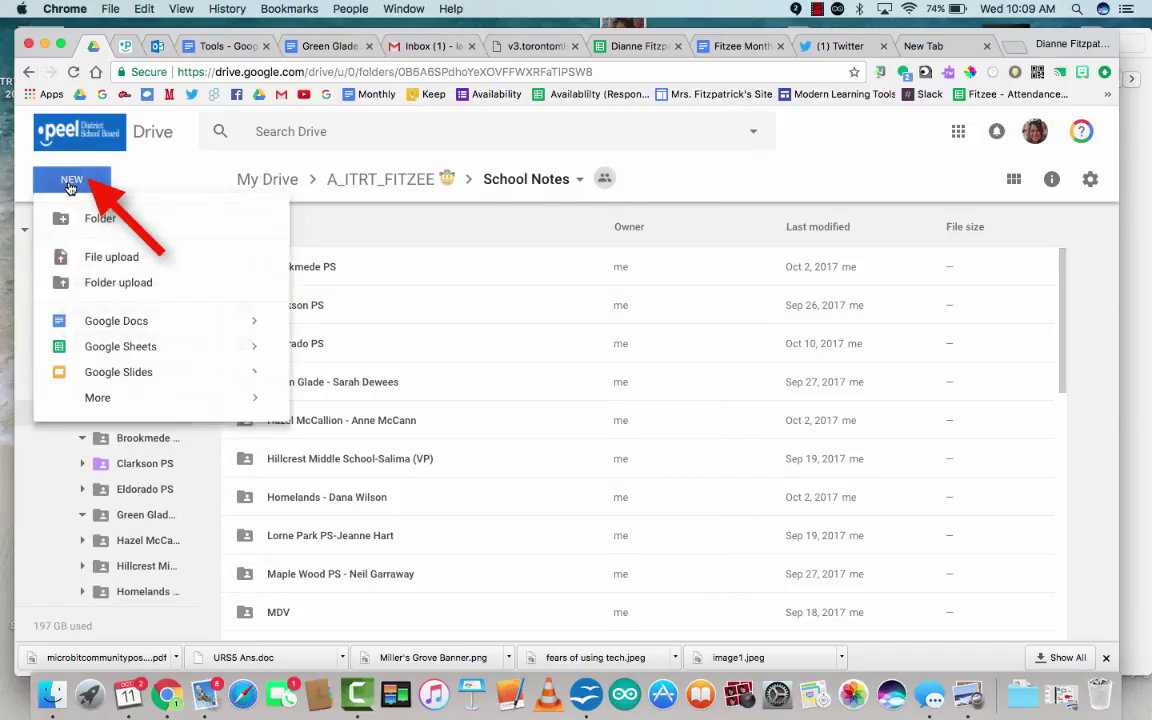
mouse_move(120, 398)
click(310, 412)
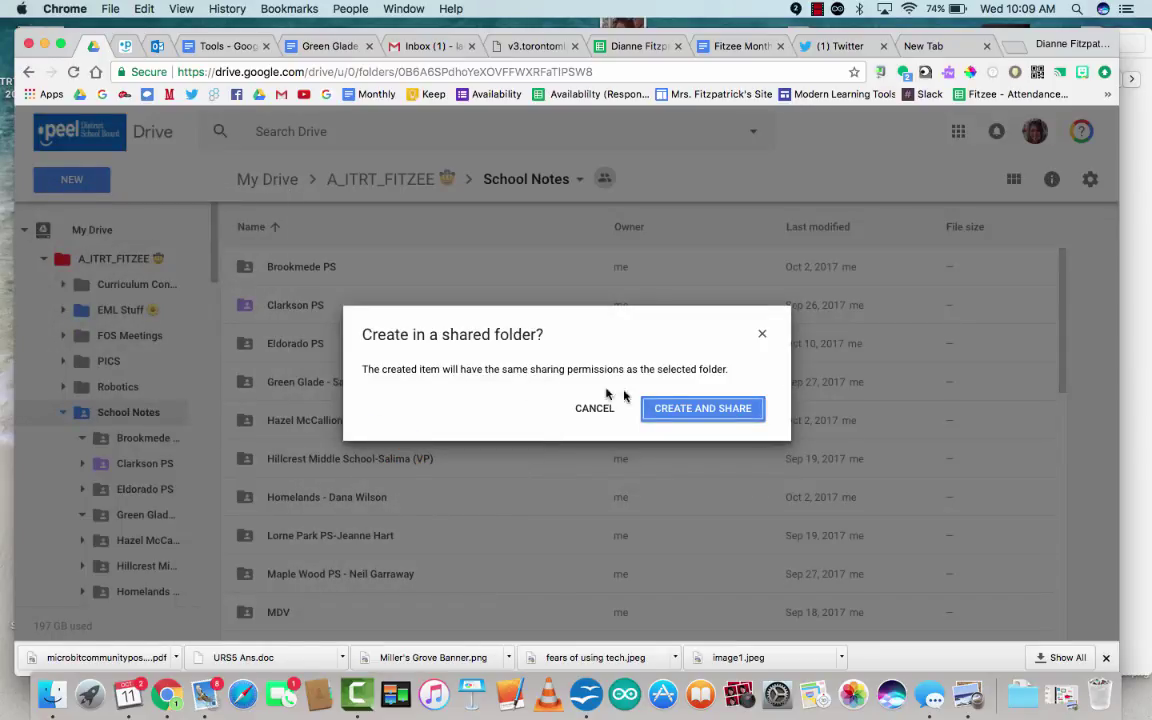
click(730, 419)
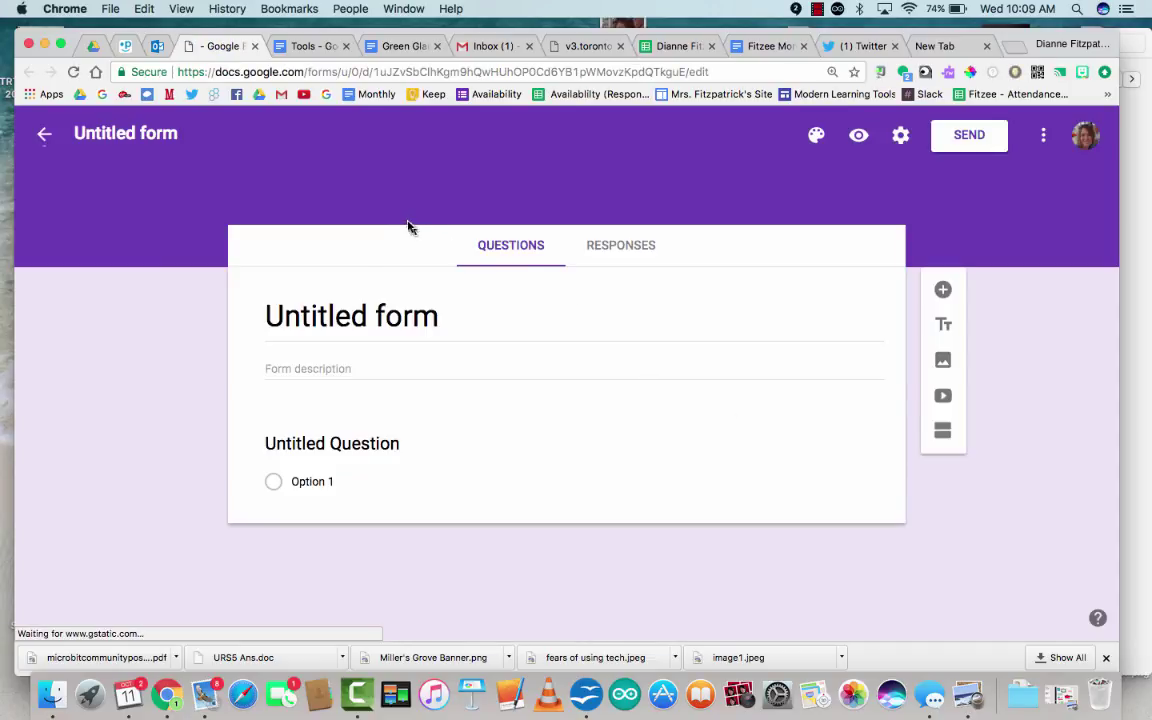
Title the form 'Parent Interviews'.
click(375, 305)
text(Parent Inge)
key(BackSpace)
key(BackSpace)
text(terviews)
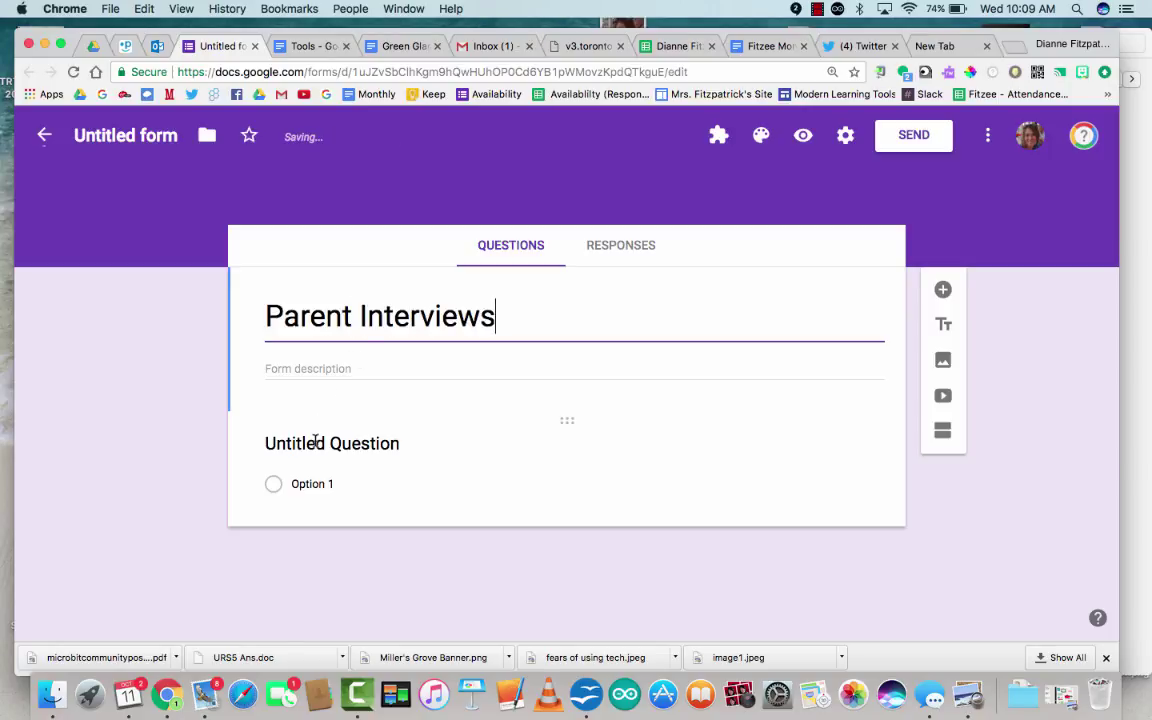
Add the short-answer question 'What is your name?' and a second question 'What time works for you?'.
click(318, 443)
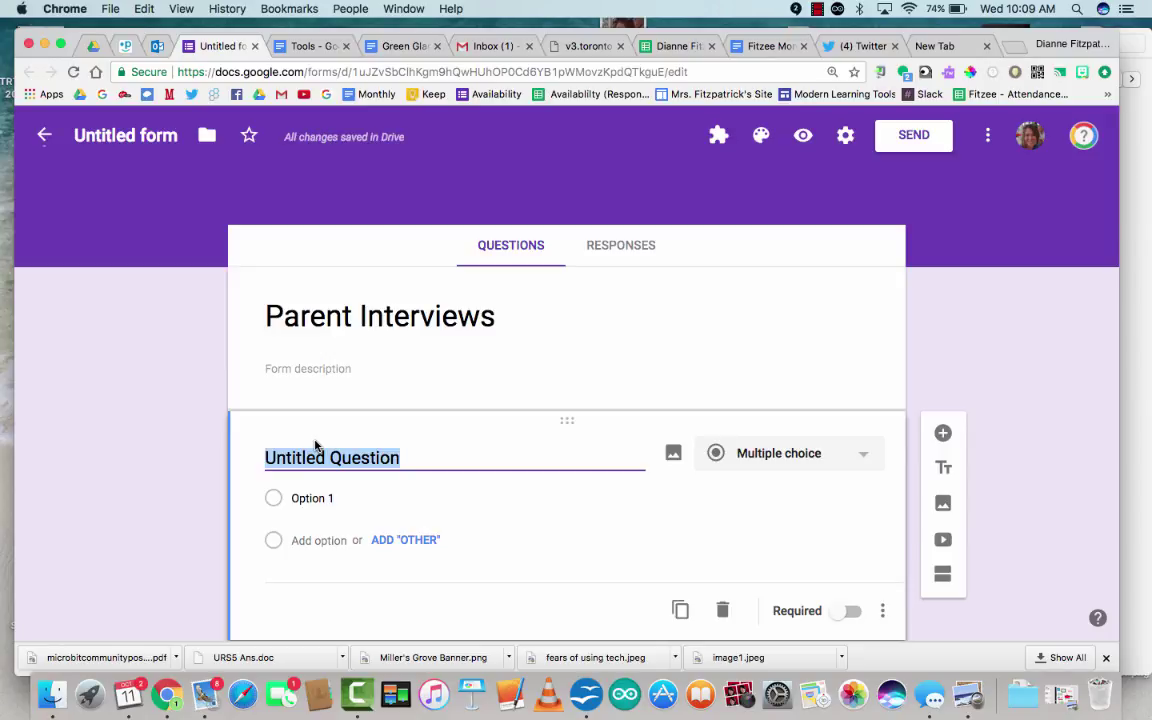
text(What is your name?)
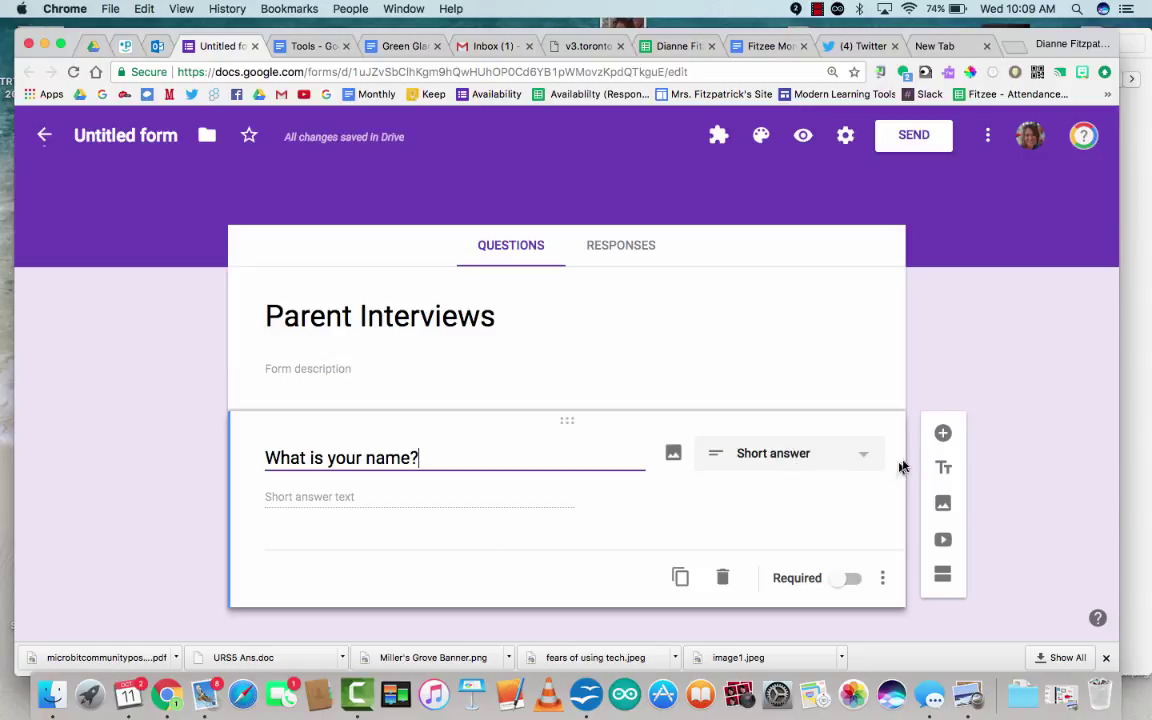
click(943, 434)
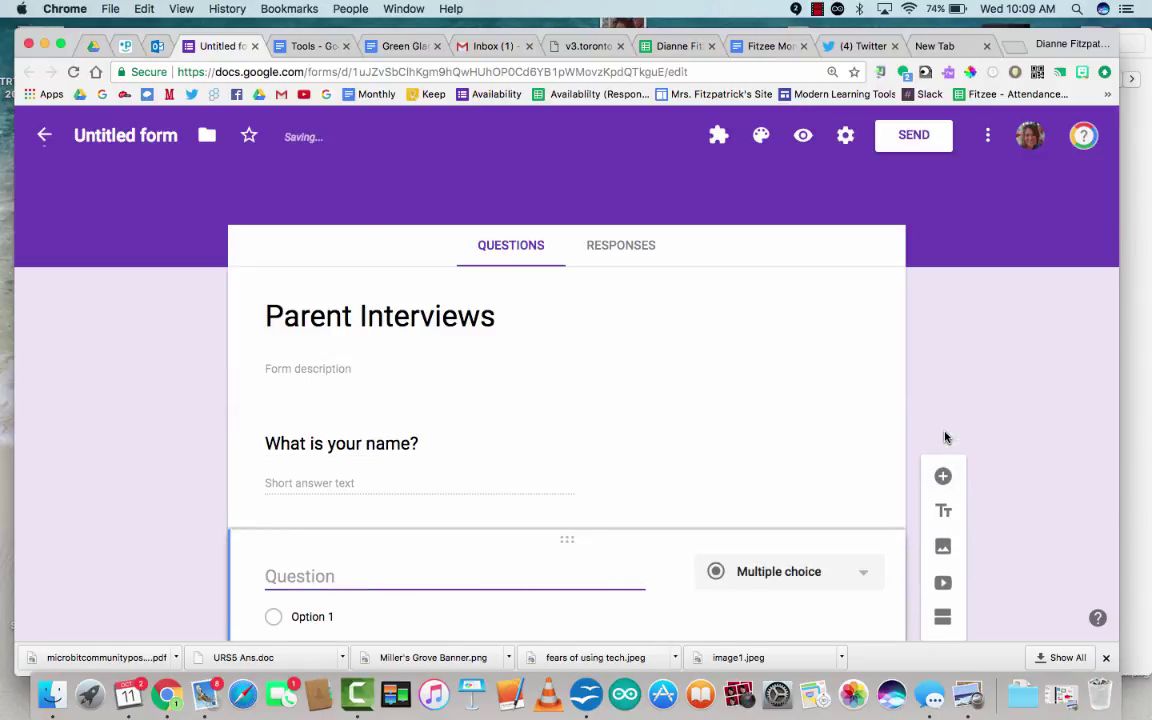
text(What time works for you?)
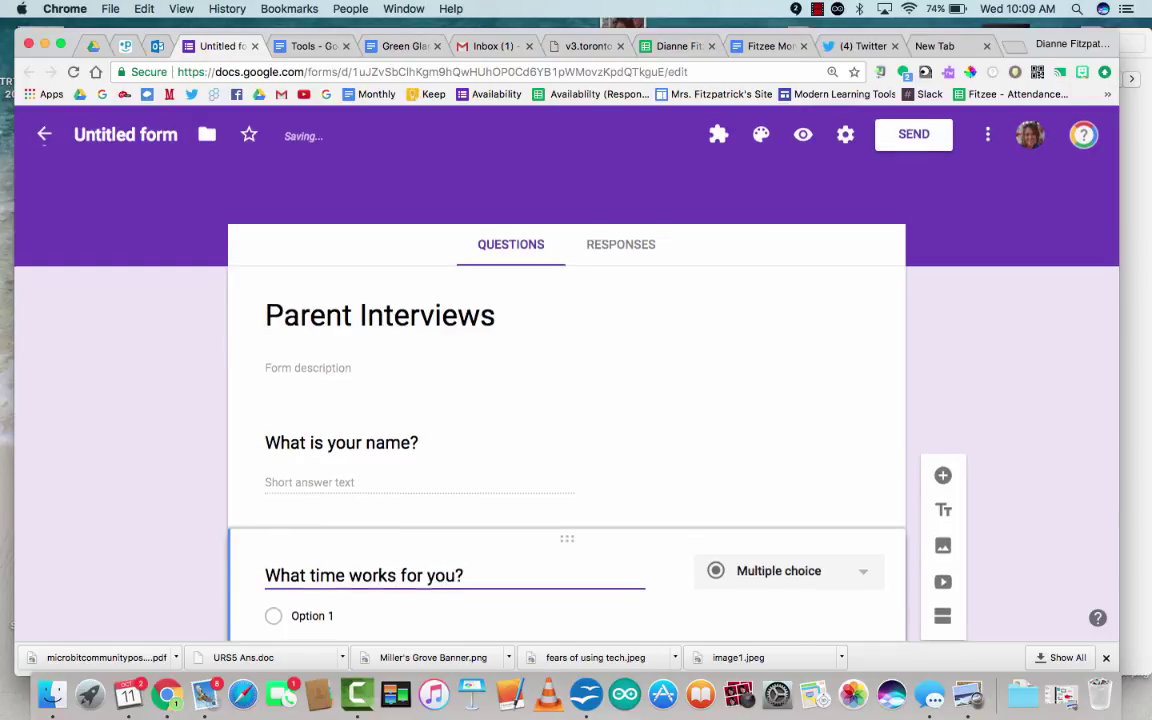
scroll(525, 496, down, 3)
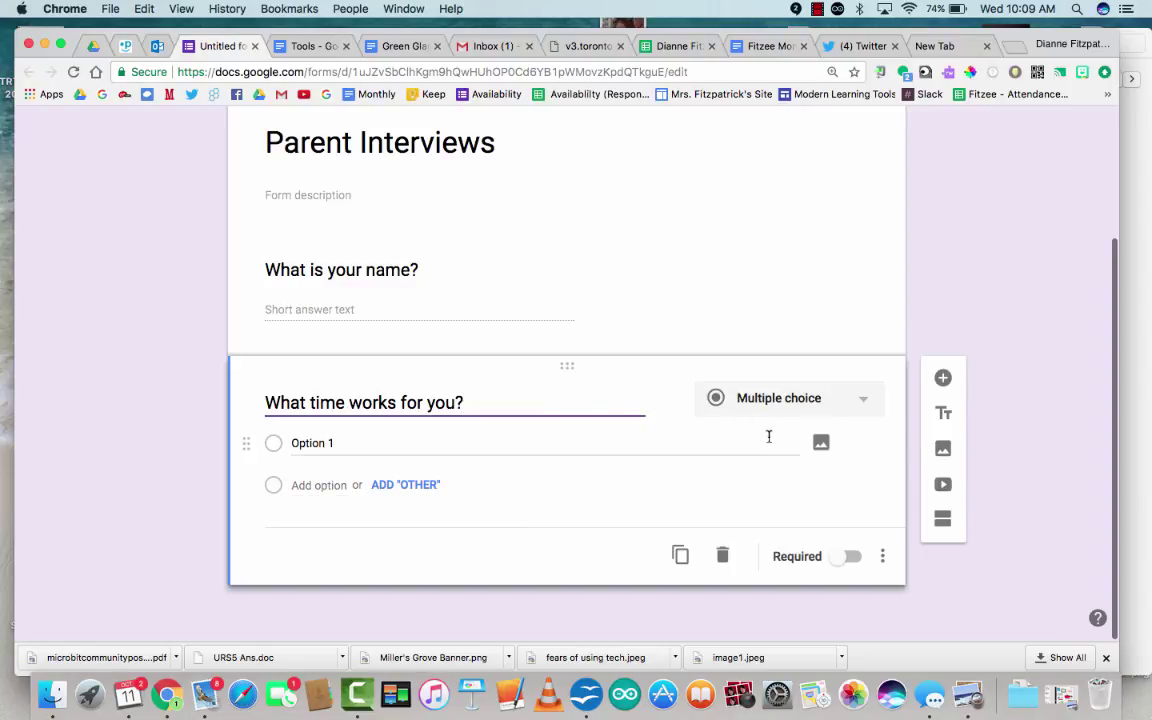
mouse_move(455, 402)
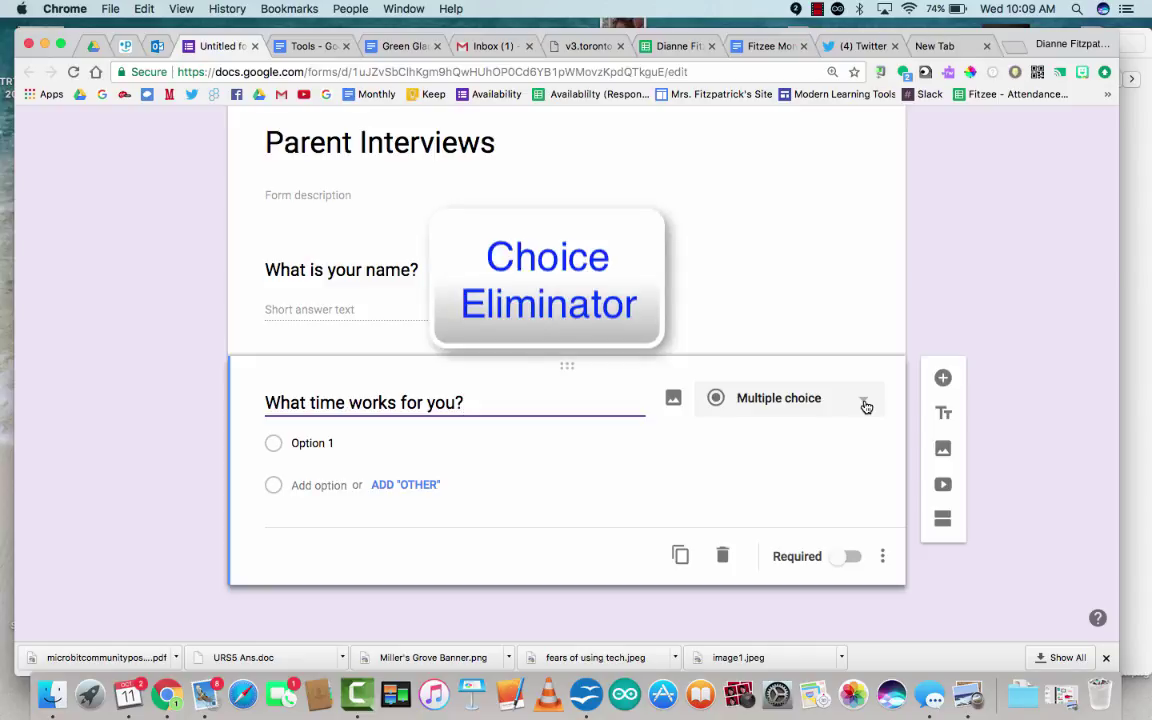
Turn the time question into a dropdown with options 6pm, 6:15 and 6:30.
click(864, 404)
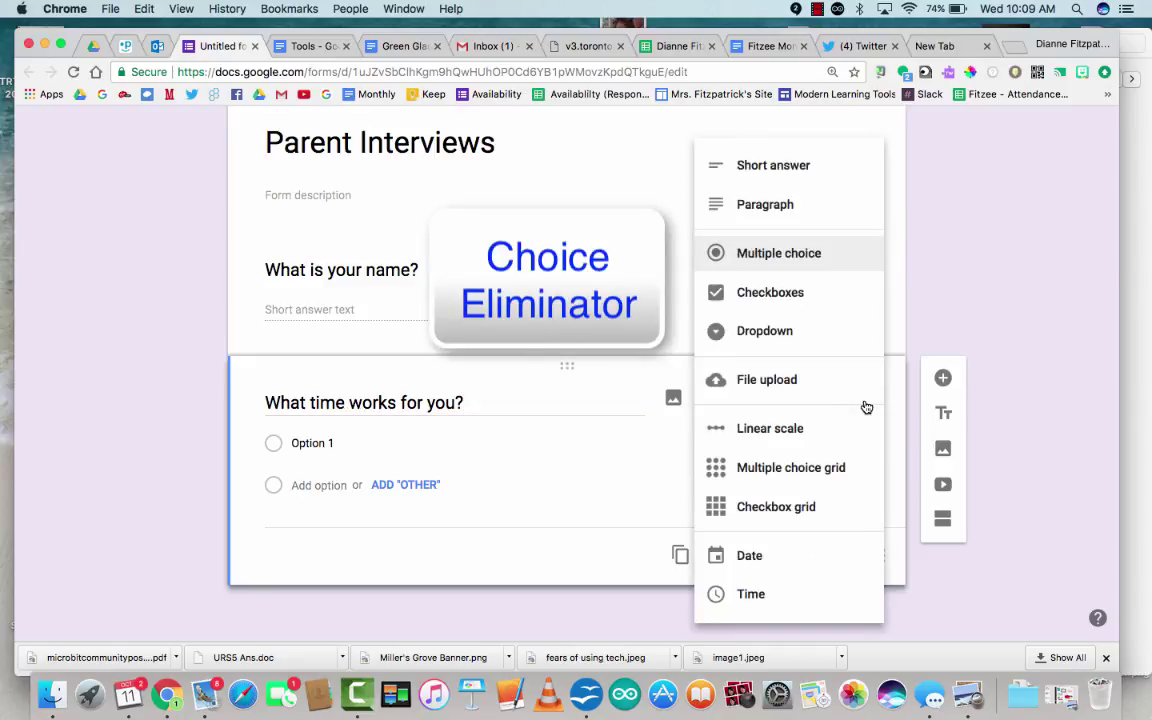
click(828, 333)
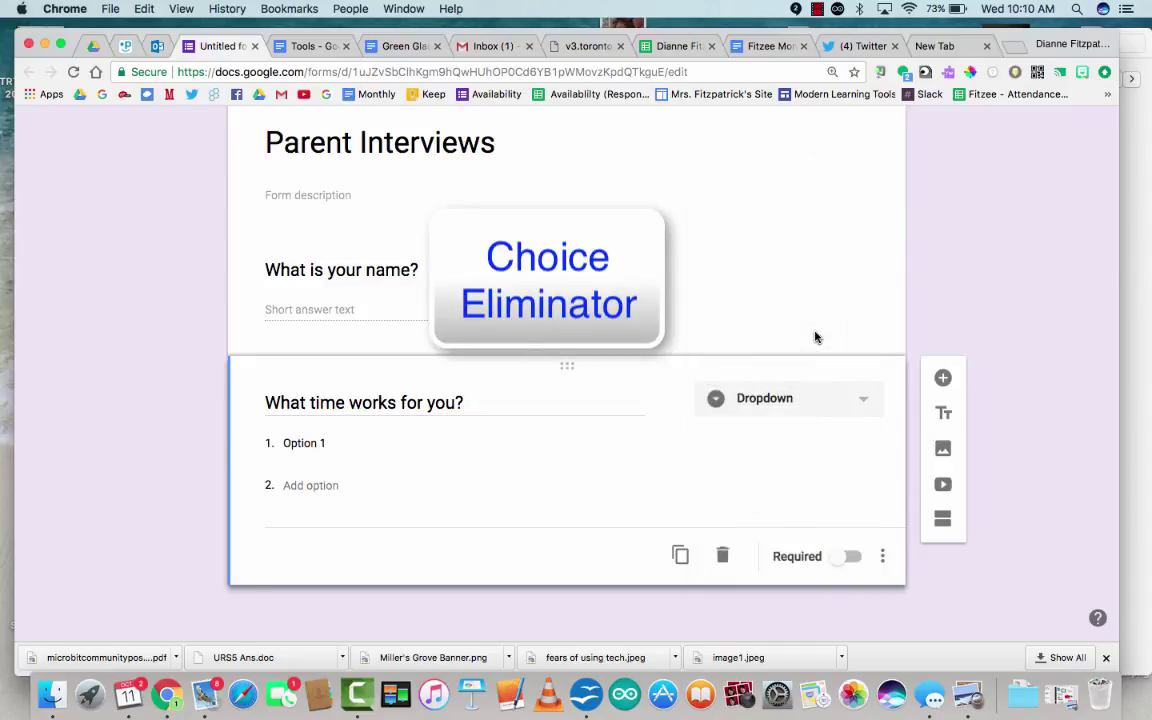
mouse_move(304, 443)
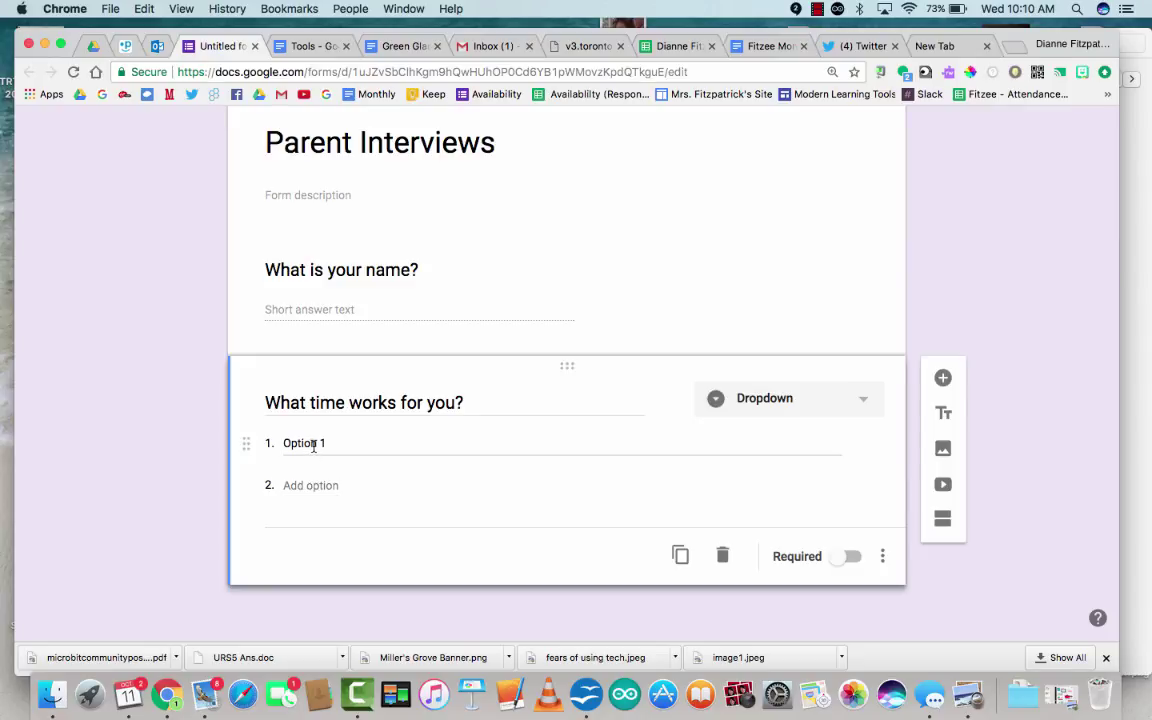
click(313, 447)
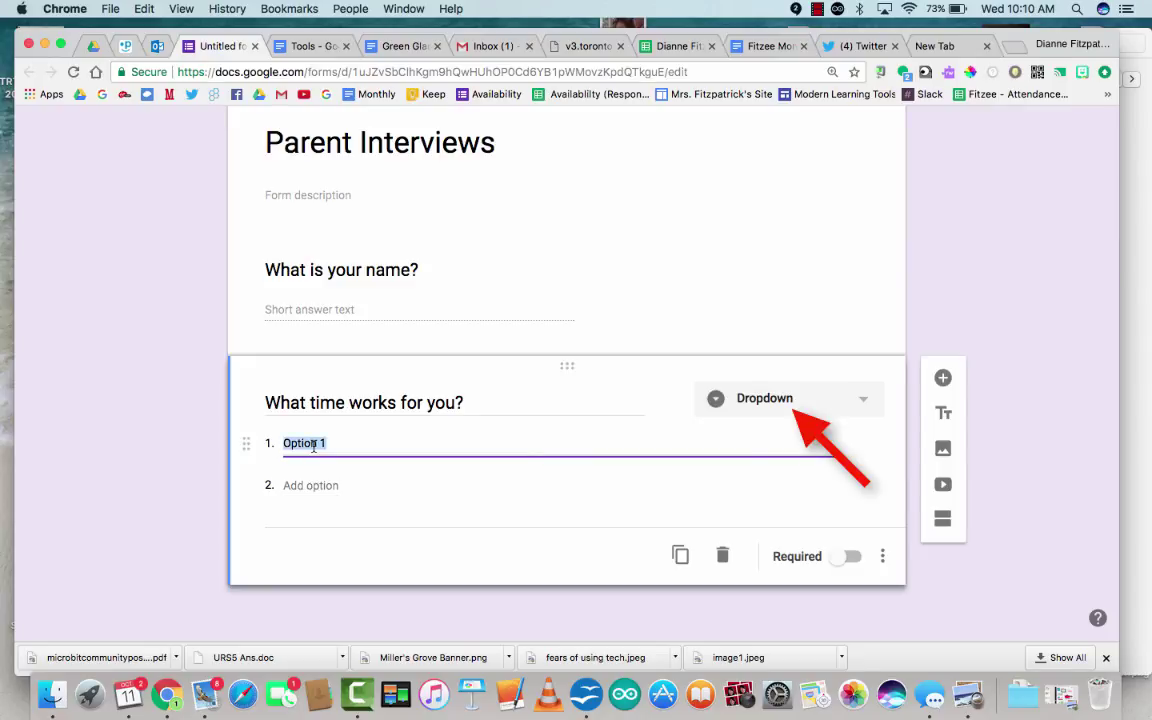
text(6:p)
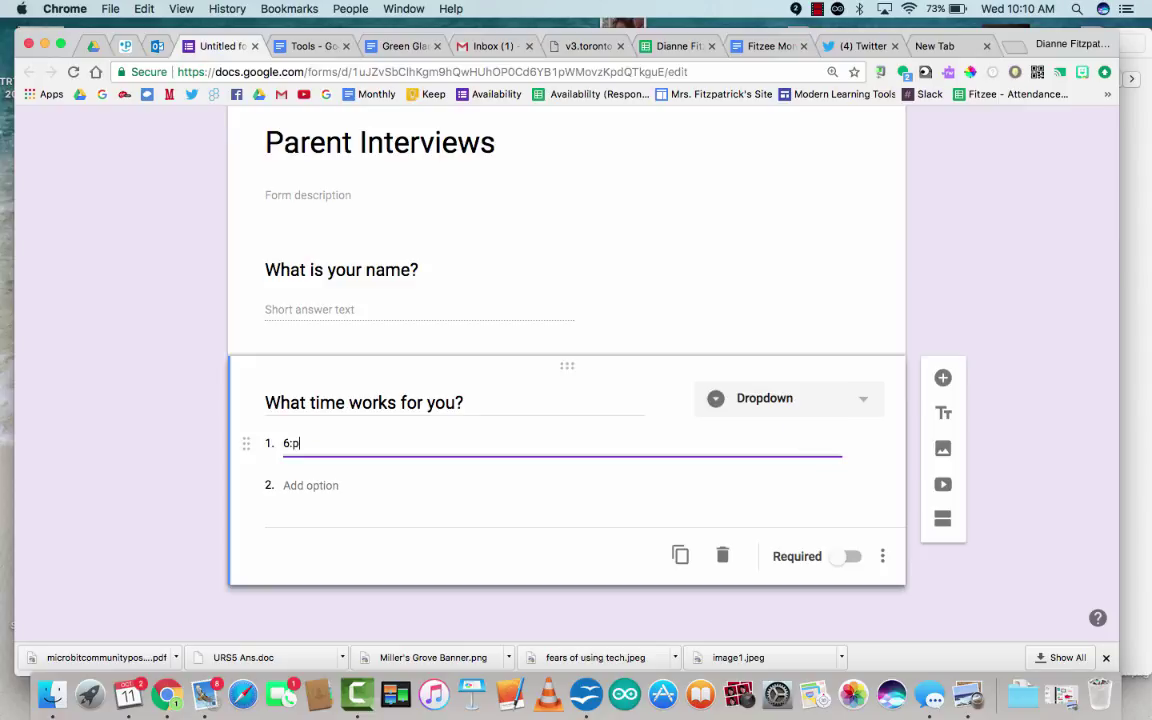
key(Tab)
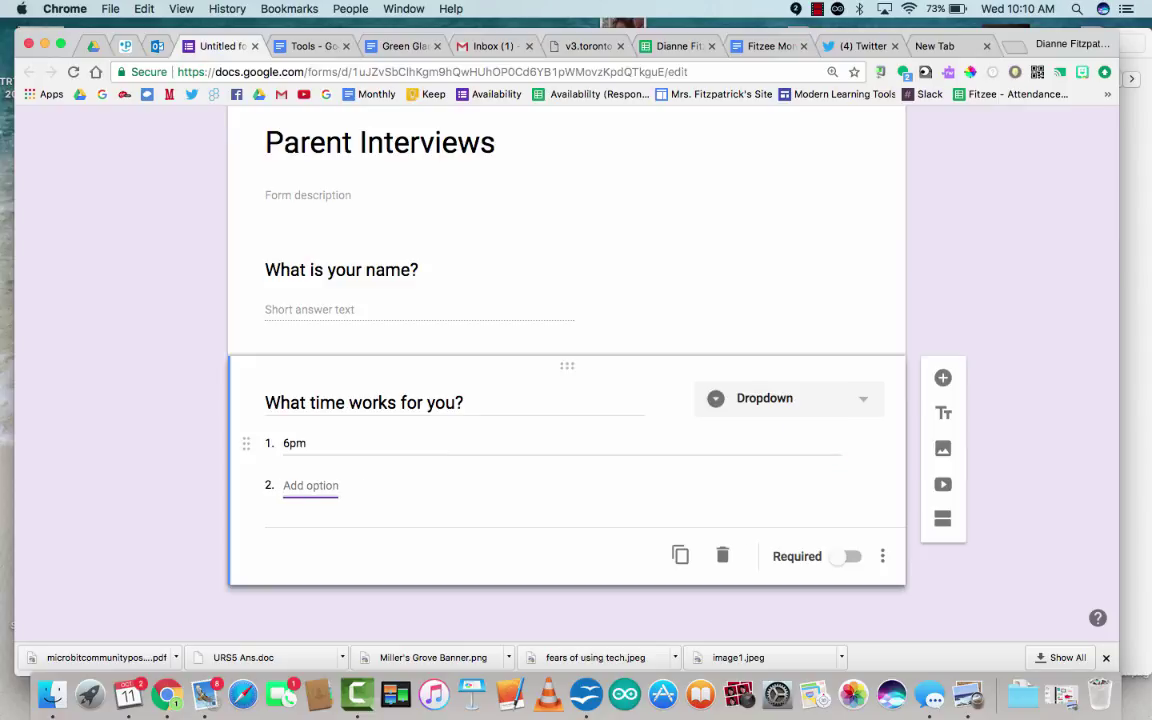
text(6:1)
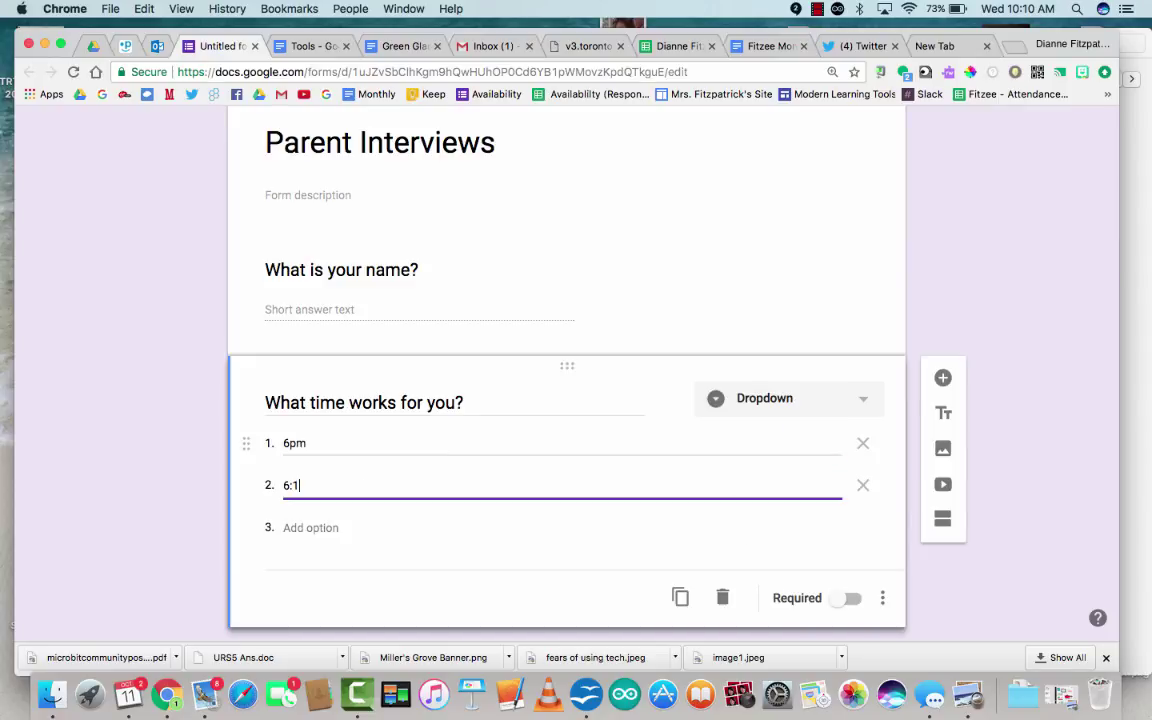
text(5)
key(Return)
text(6:30)
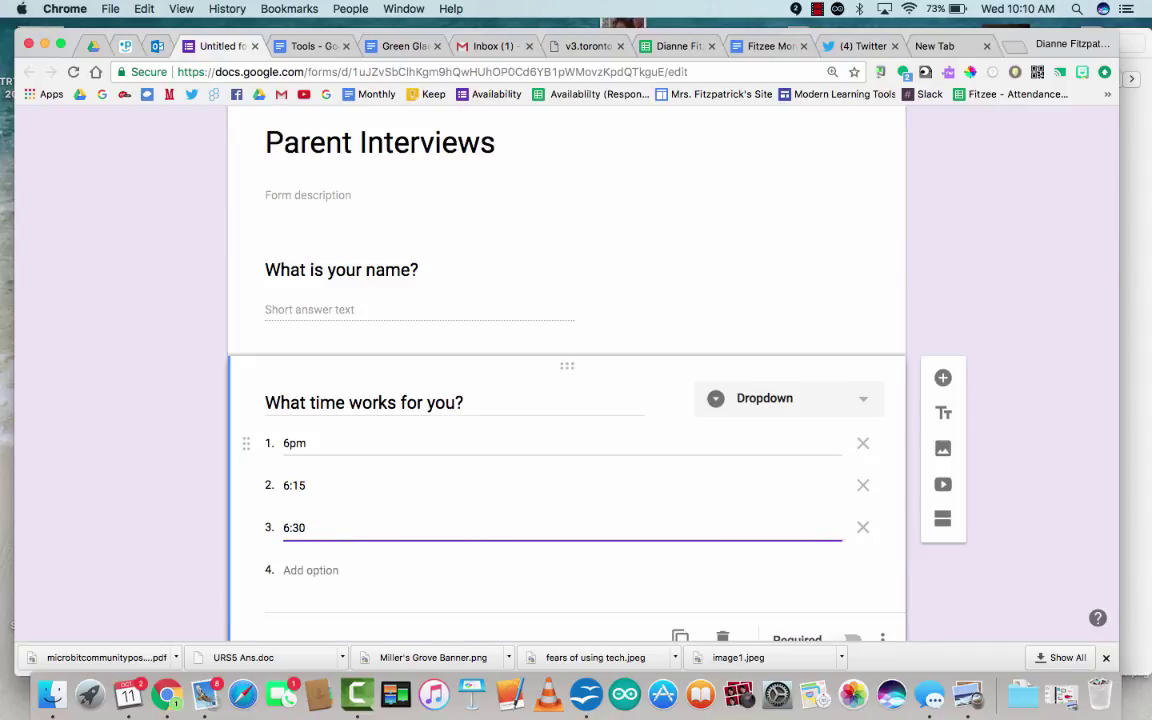
key(Tab)
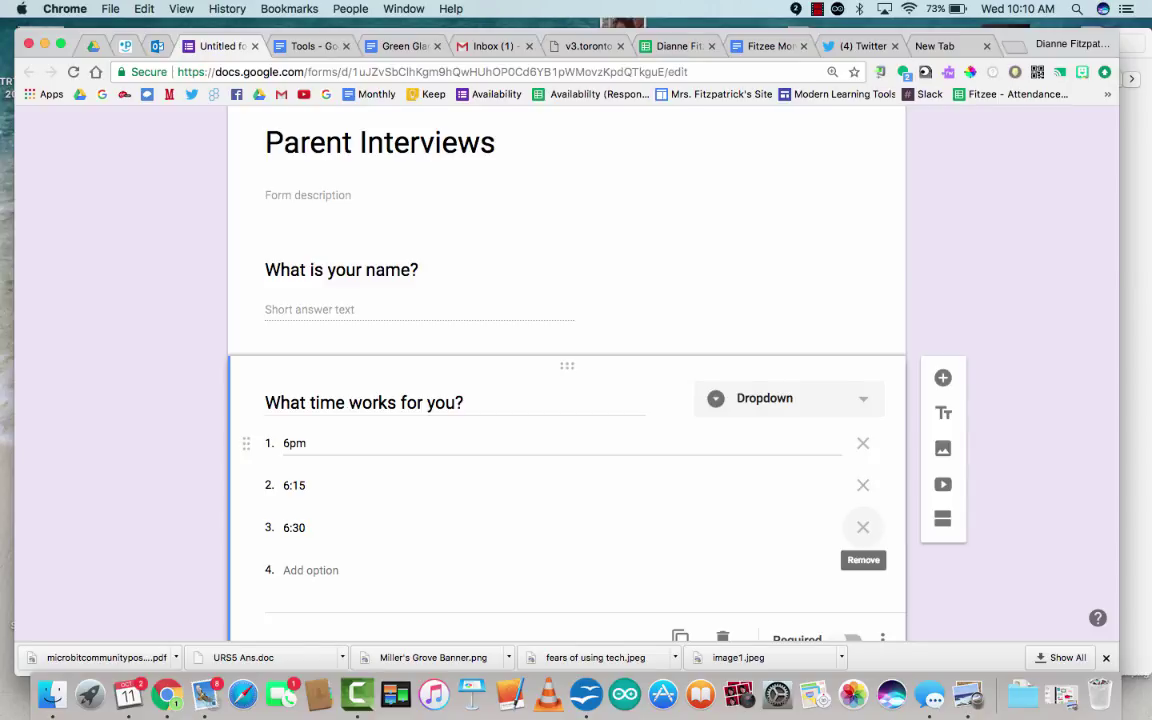
Add a 6:45 option and make both the time and name questions required.
click(293, 568)
text(6:45)
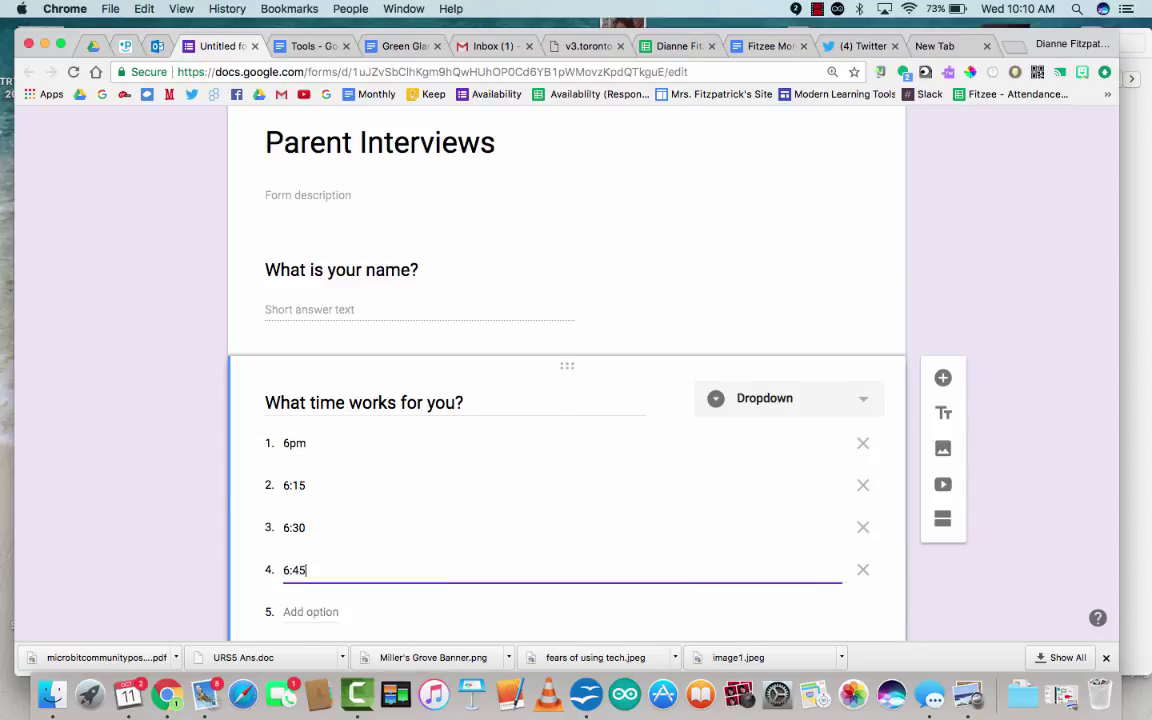
scroll(141, 437, down, 3)
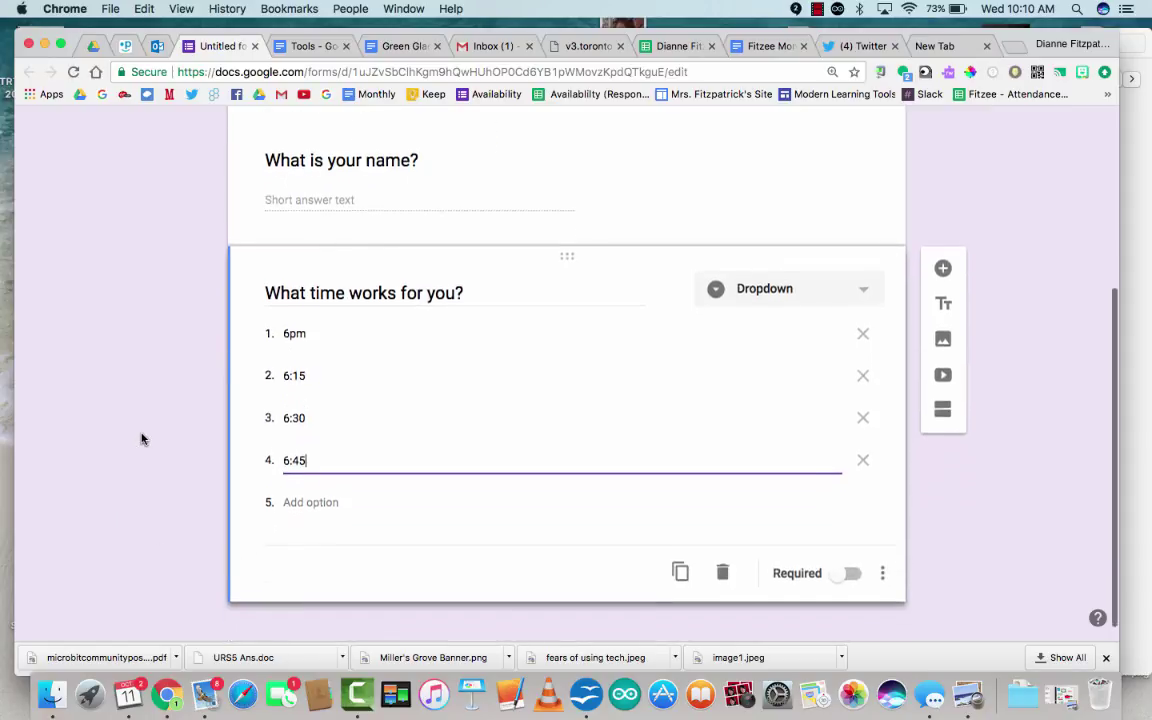
scroll(195, 376, up, 3)
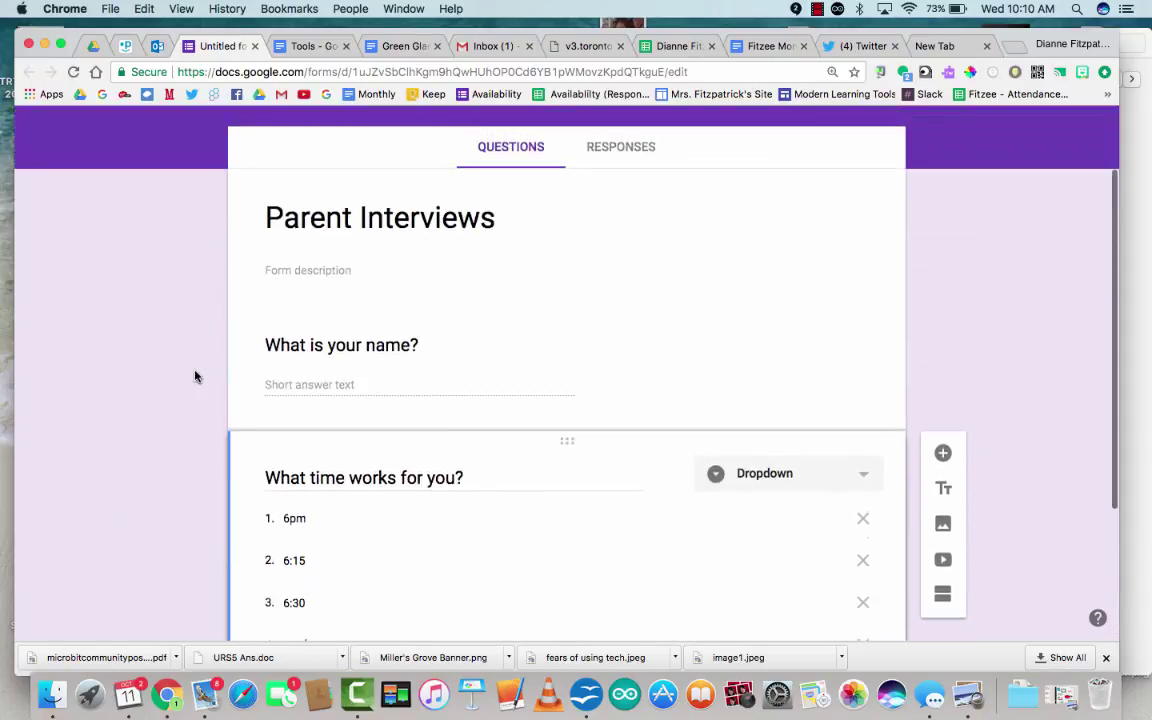
scroll(195, 376, down, 3)
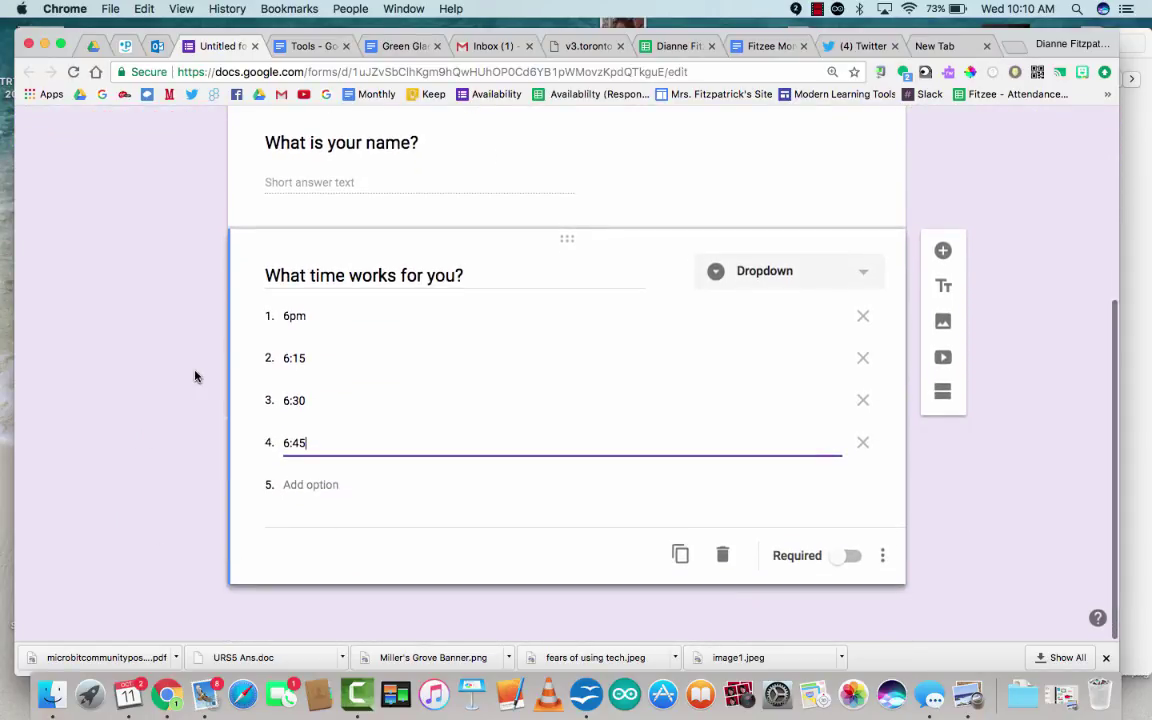
click(848, 556)
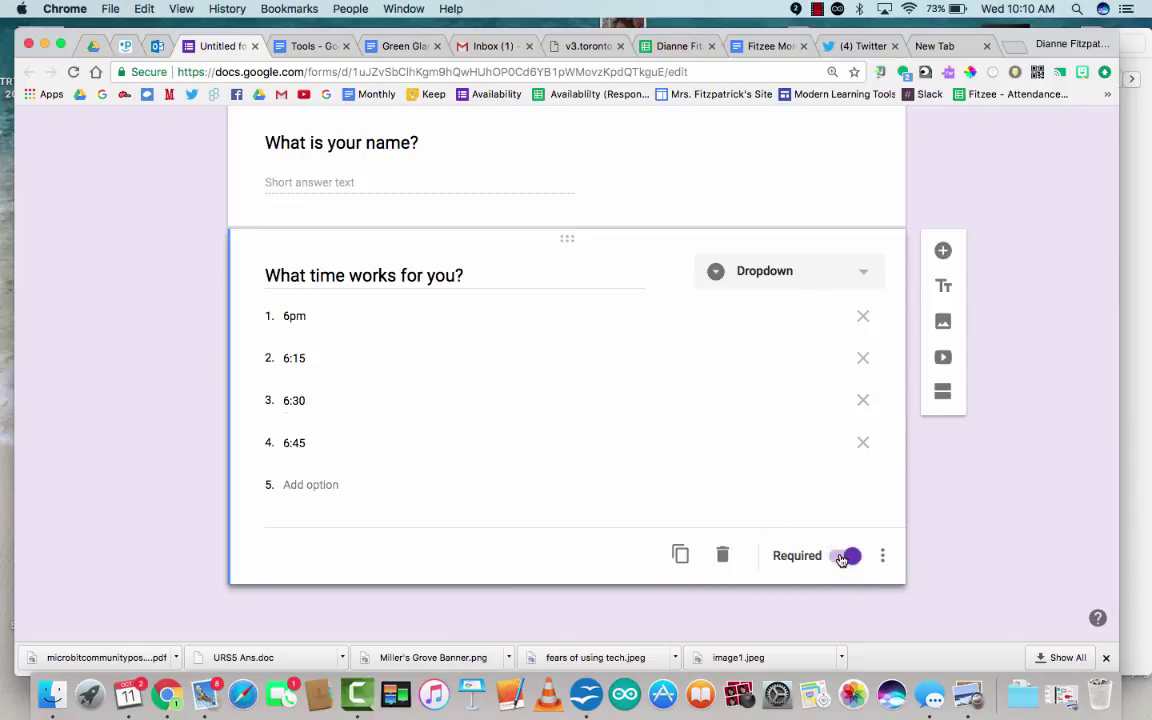
click(723, 180)
click(849, 314)
Browse the installed add-ons list and the add-ons store, searching 'ch', then close the store.
scroll(946, 392, up, 5)
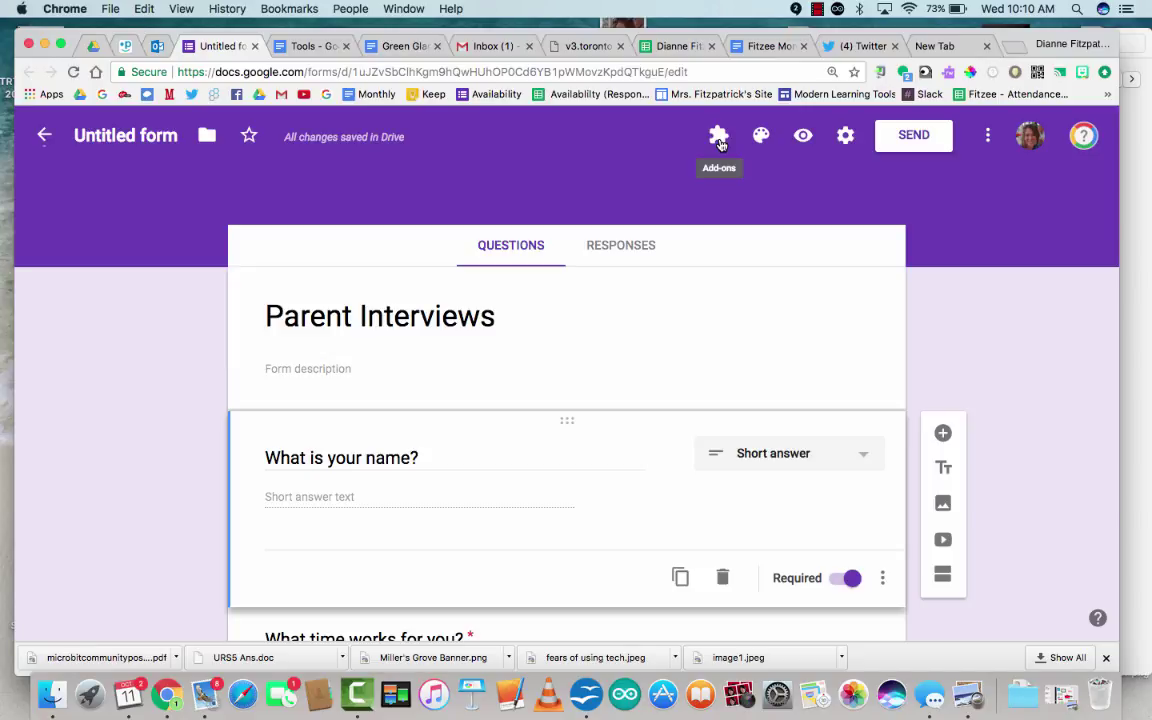
click(720, 140)
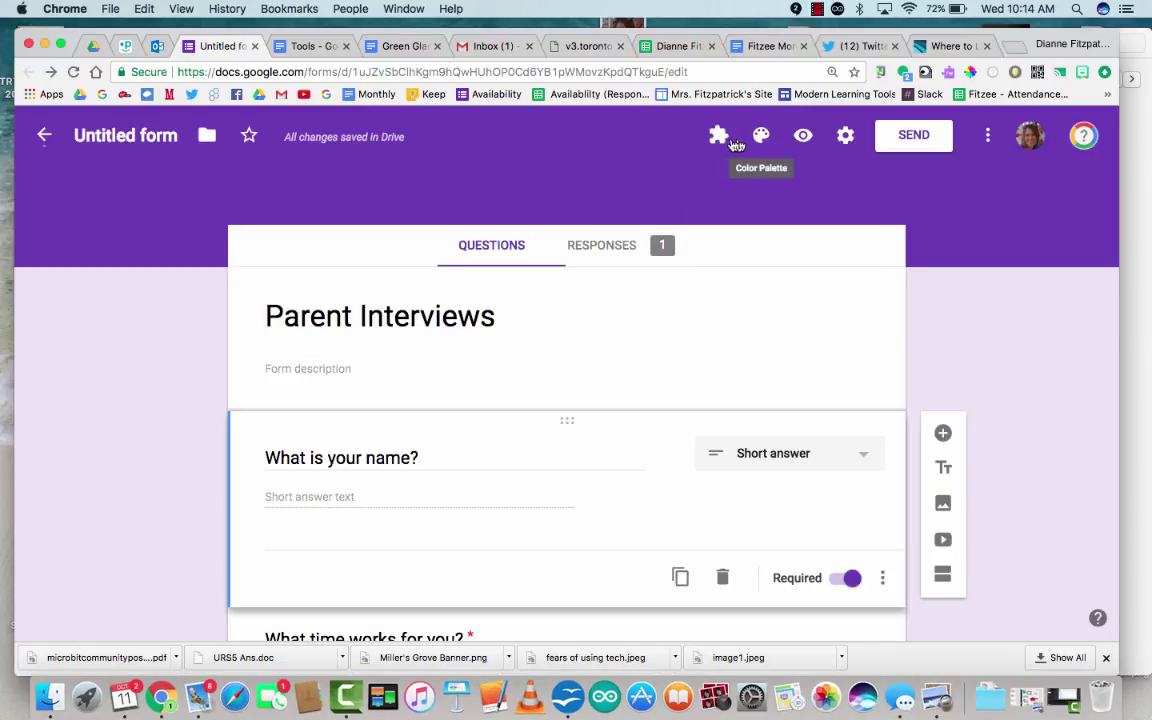
click(727, 142)
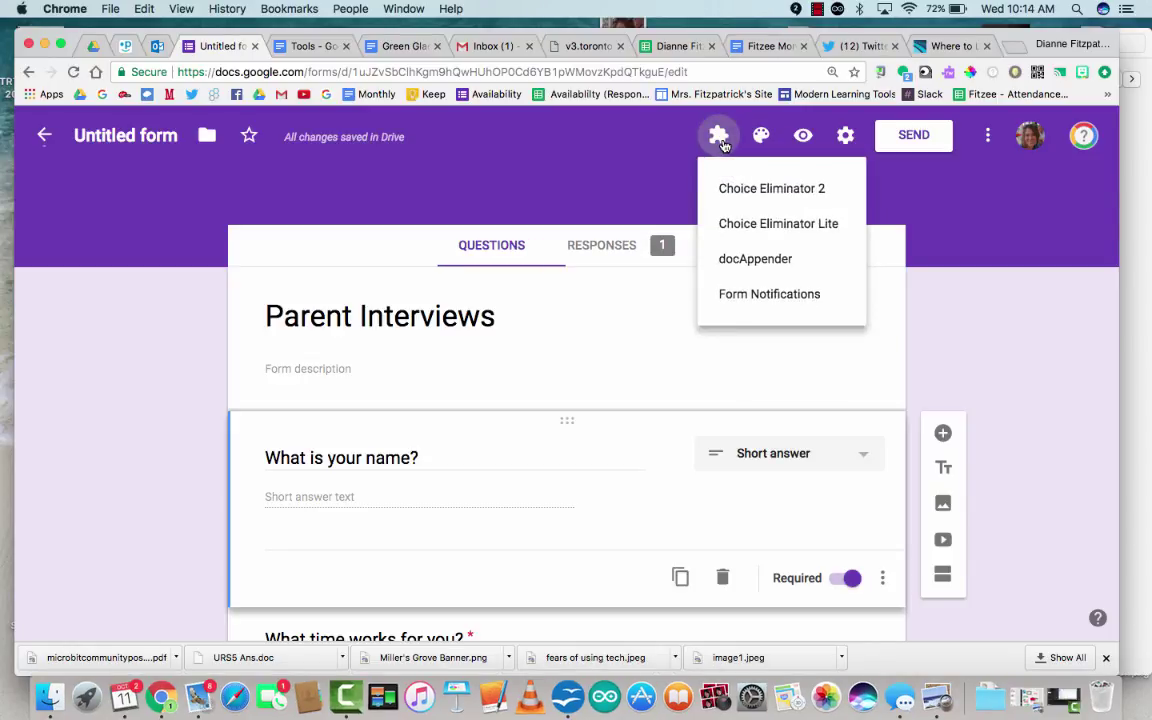
click(988, 136)
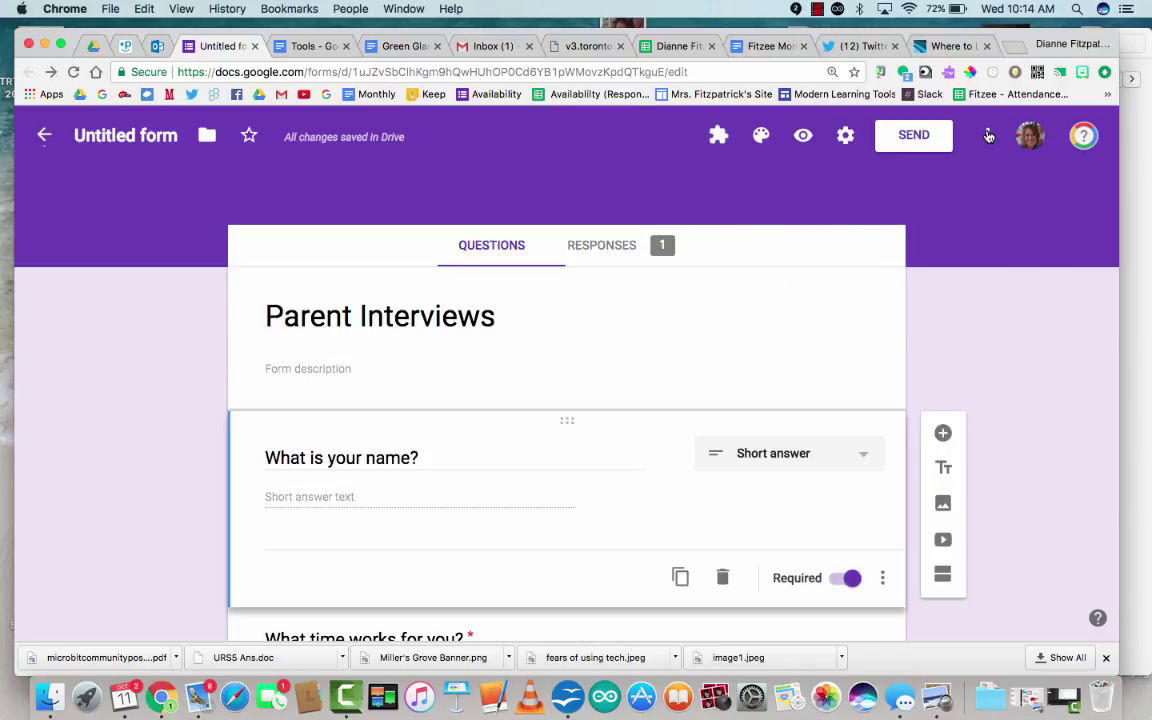
click(988, 136)
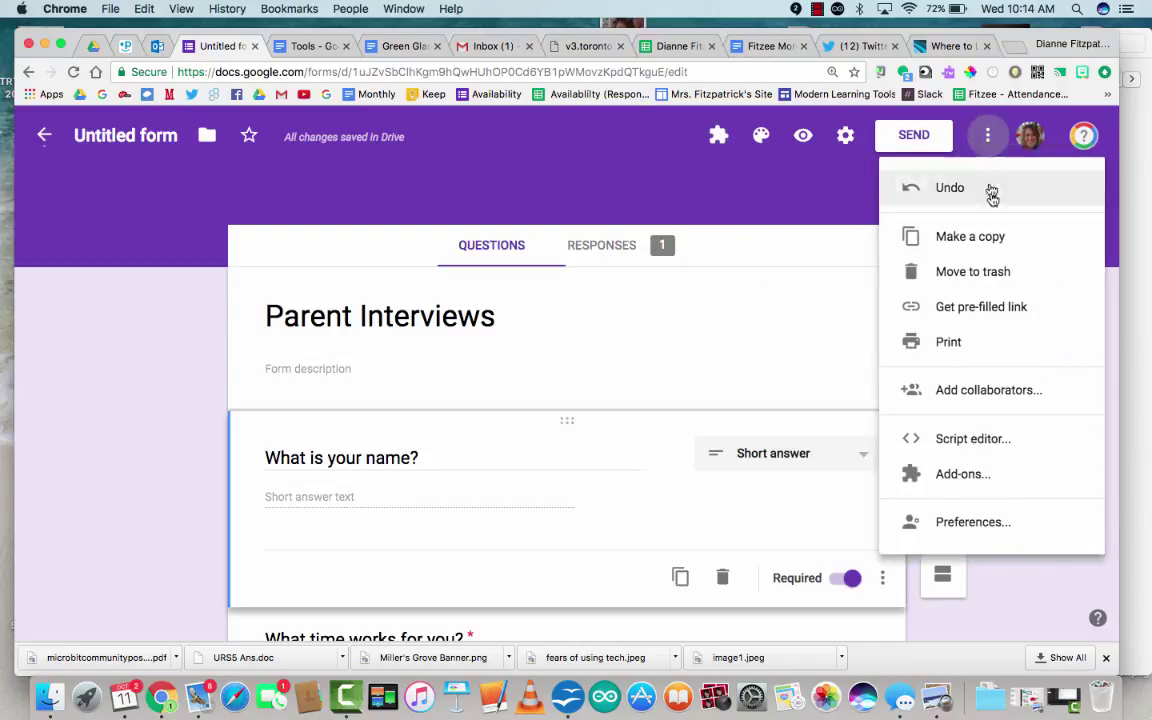
click(994, 481)
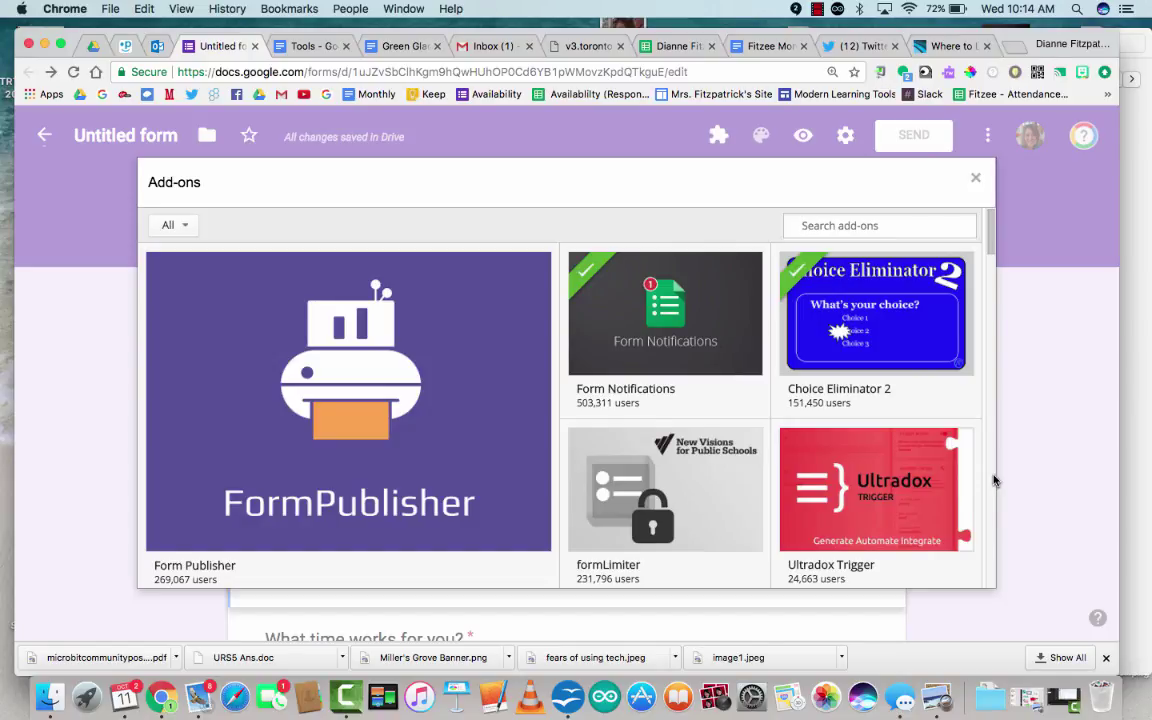
text(choice eli)
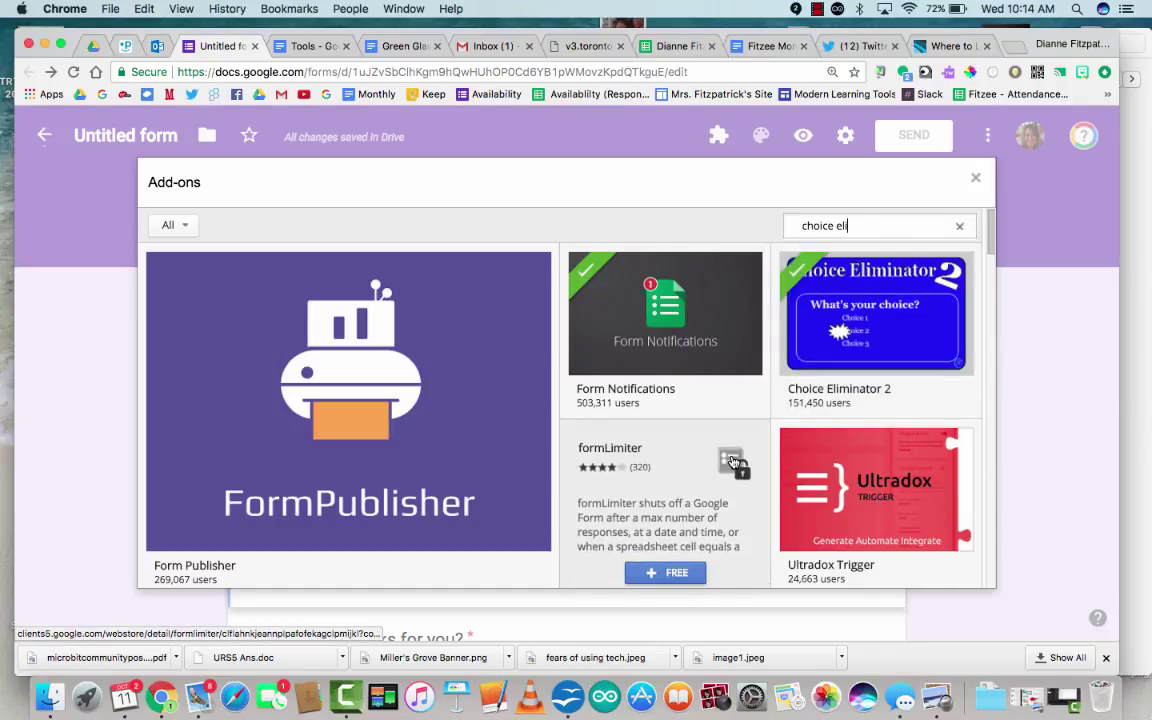
click(975, 178)
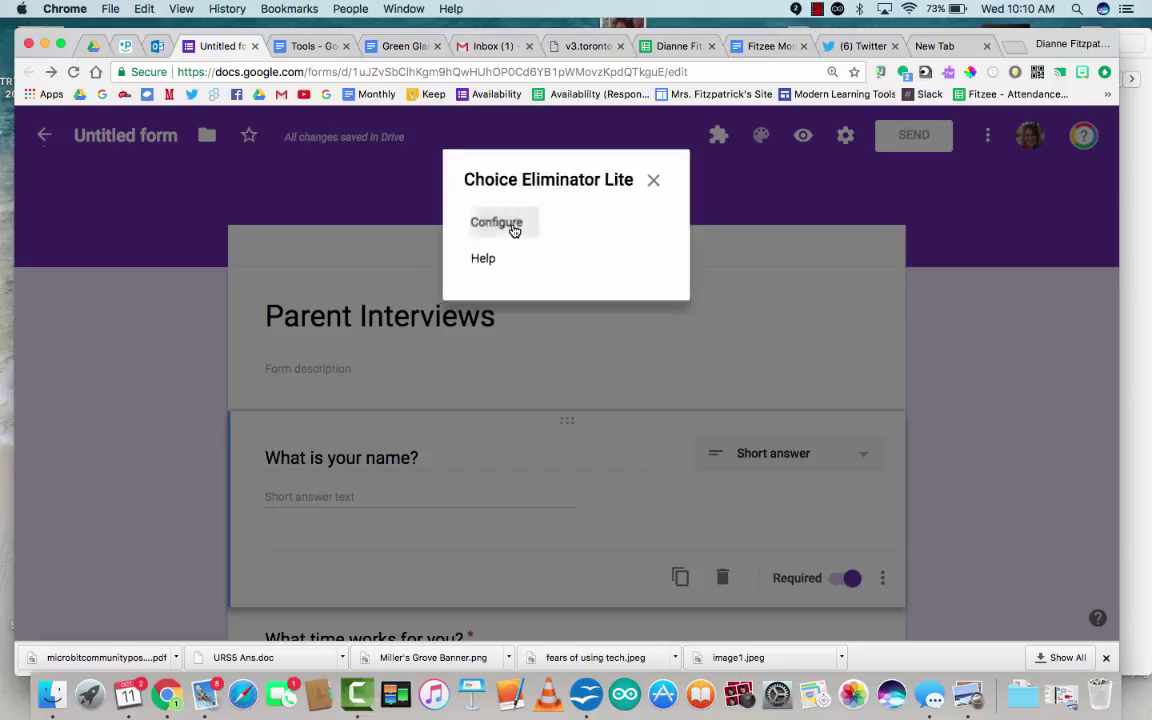
In Choice Eliminator Lite's Configure sidebar, tick Eliminate Choices for 'What time works for you?' and close it.
click(513, 227)
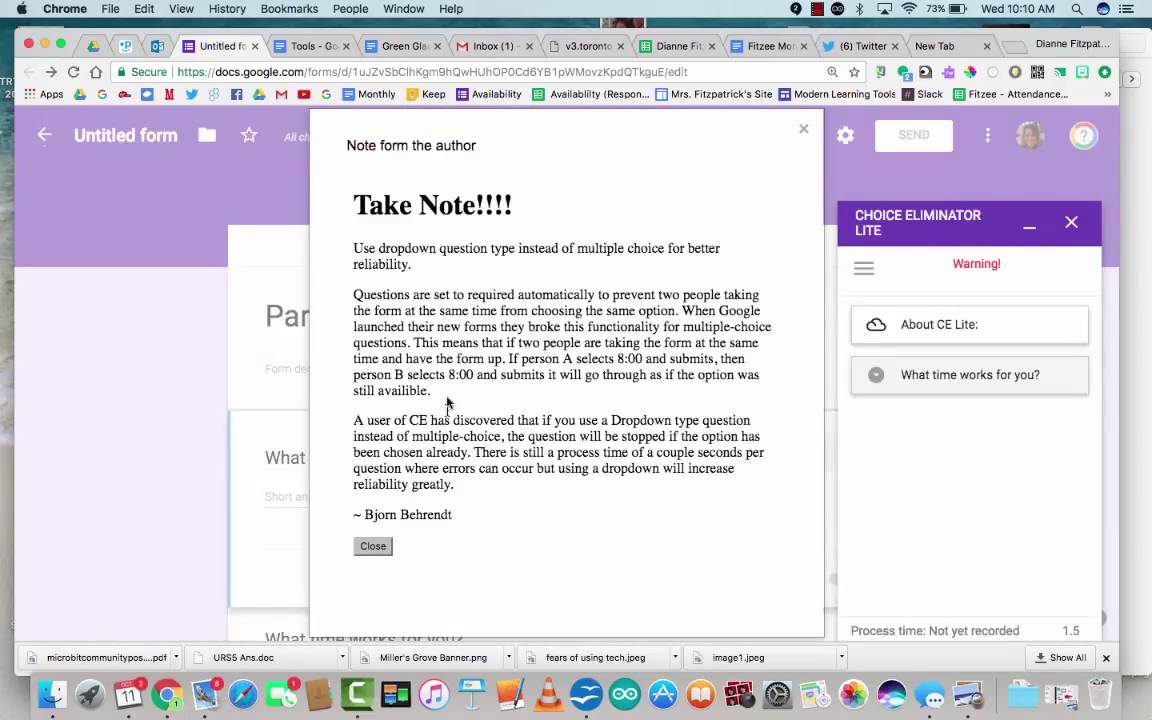
click(372, 547)
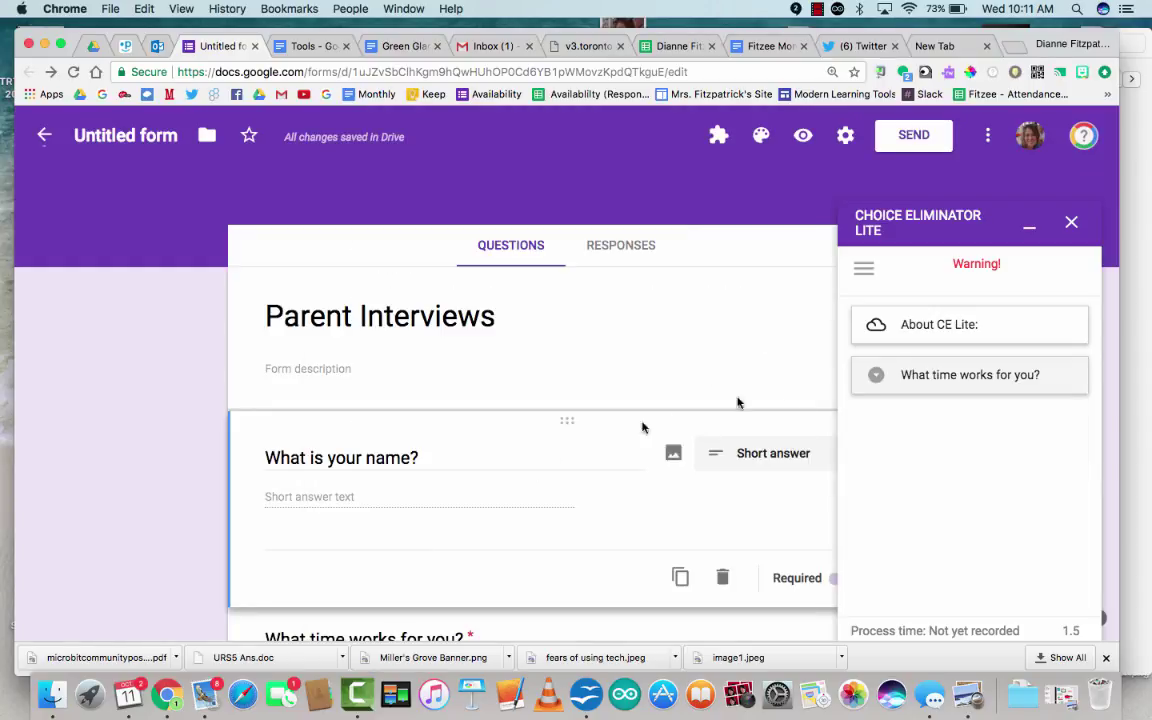
click(927, 386)
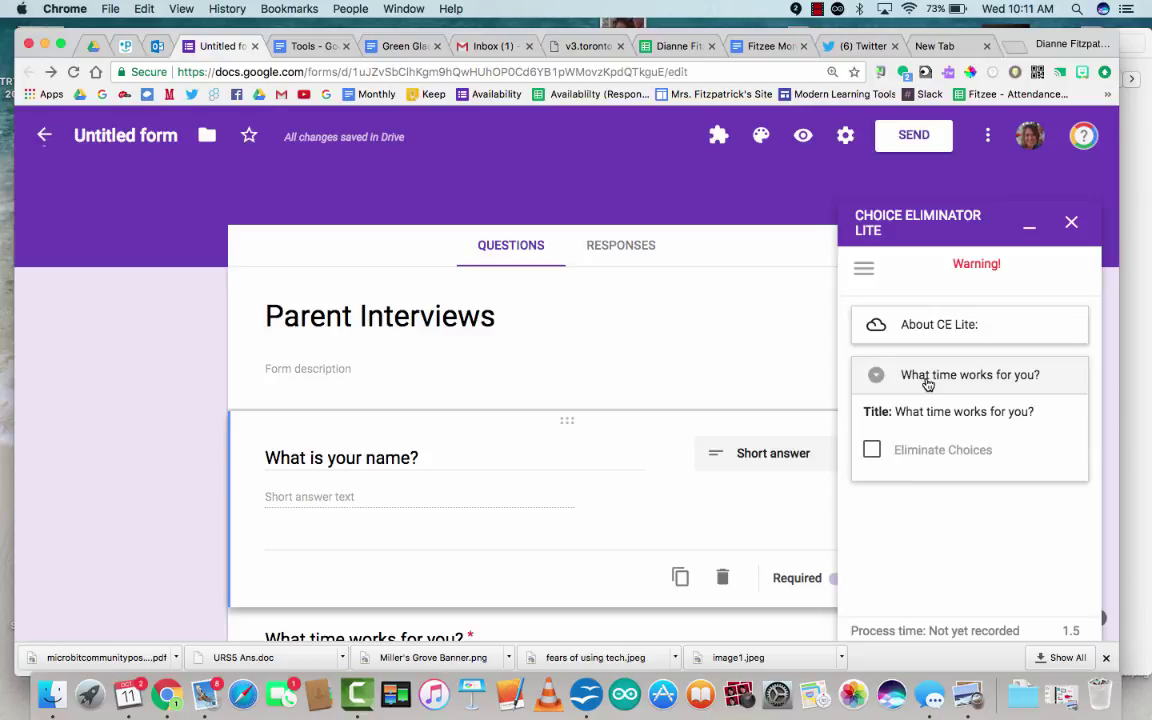
click(872, 450)
scroll(985, 510, down, 2)
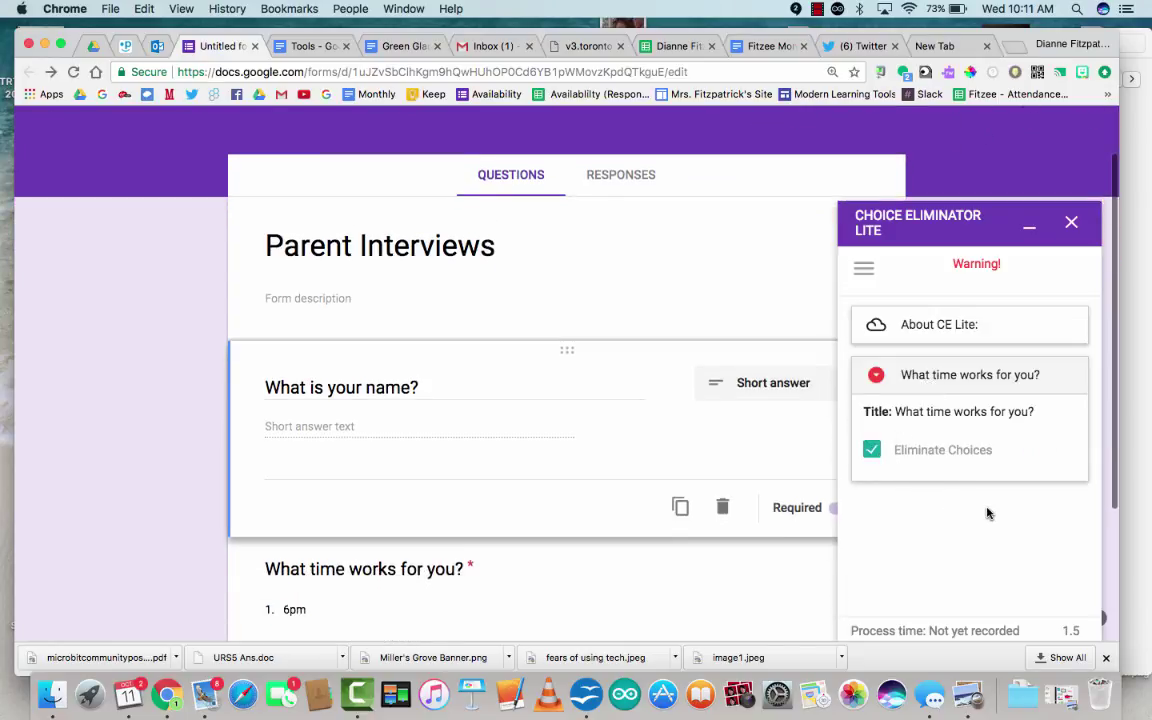
click(1071, 226)
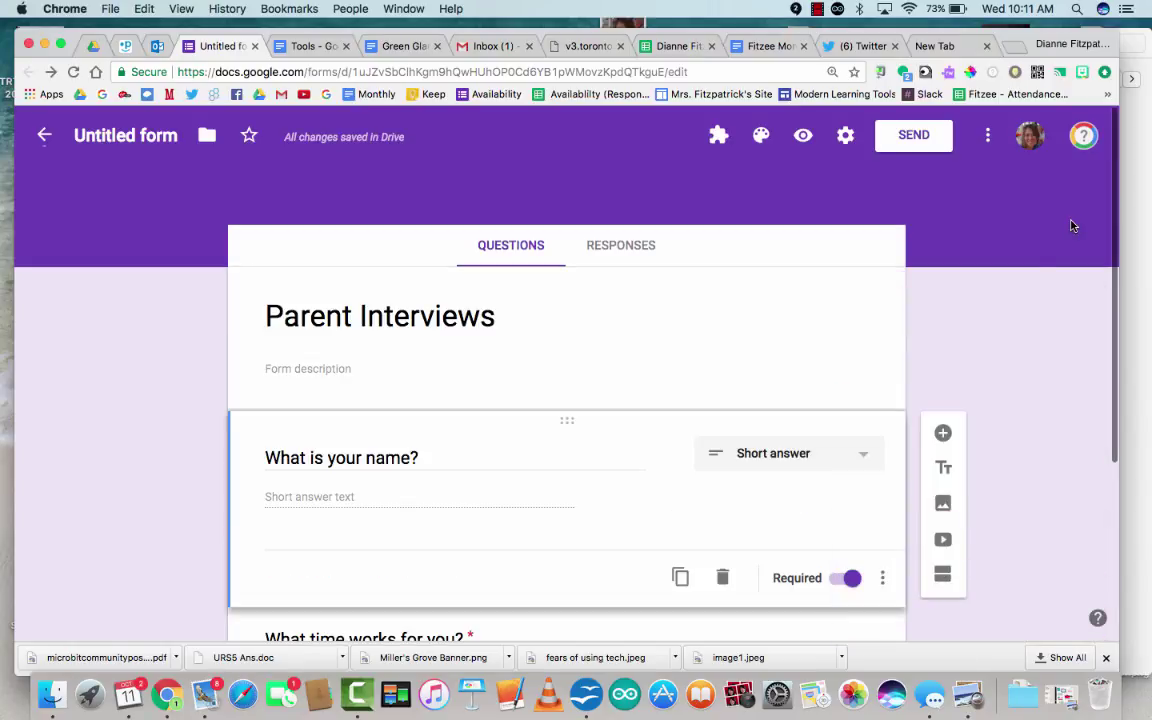
Review the form and open it in Preview as a respondent.
scroll(720, 386, down, 2)
scroll(724, 390, down, 3)
scroll(724, 390, down, 1)
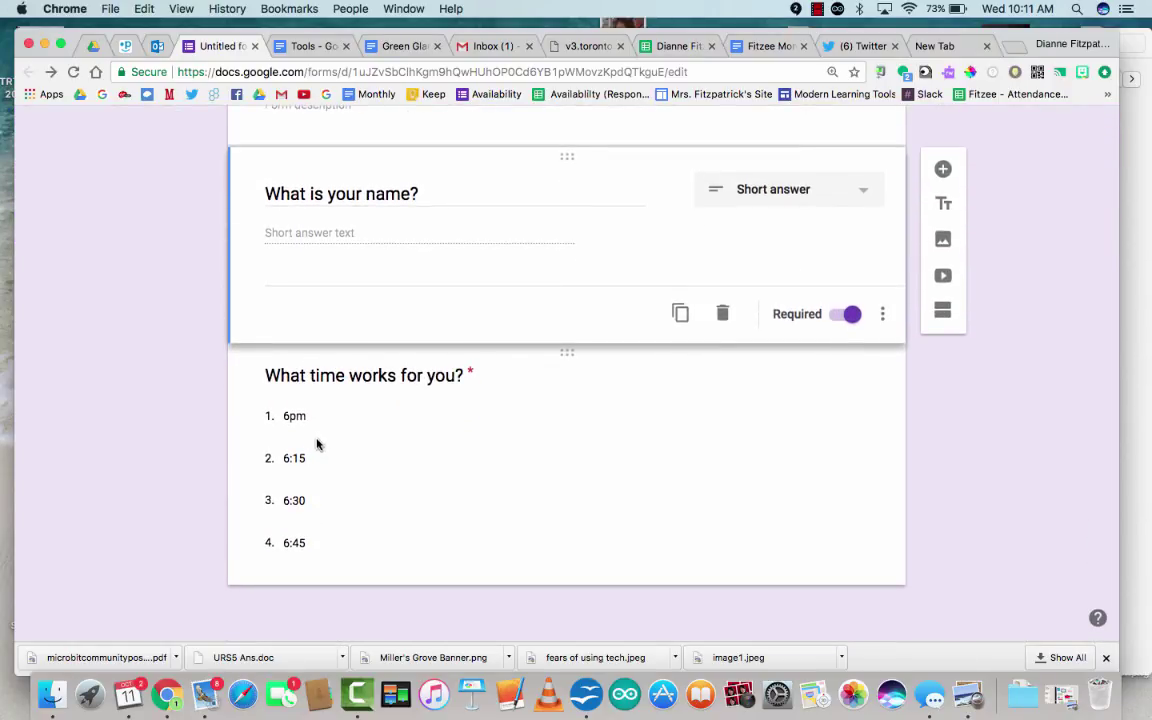
scroll(190, 410, up, 5)
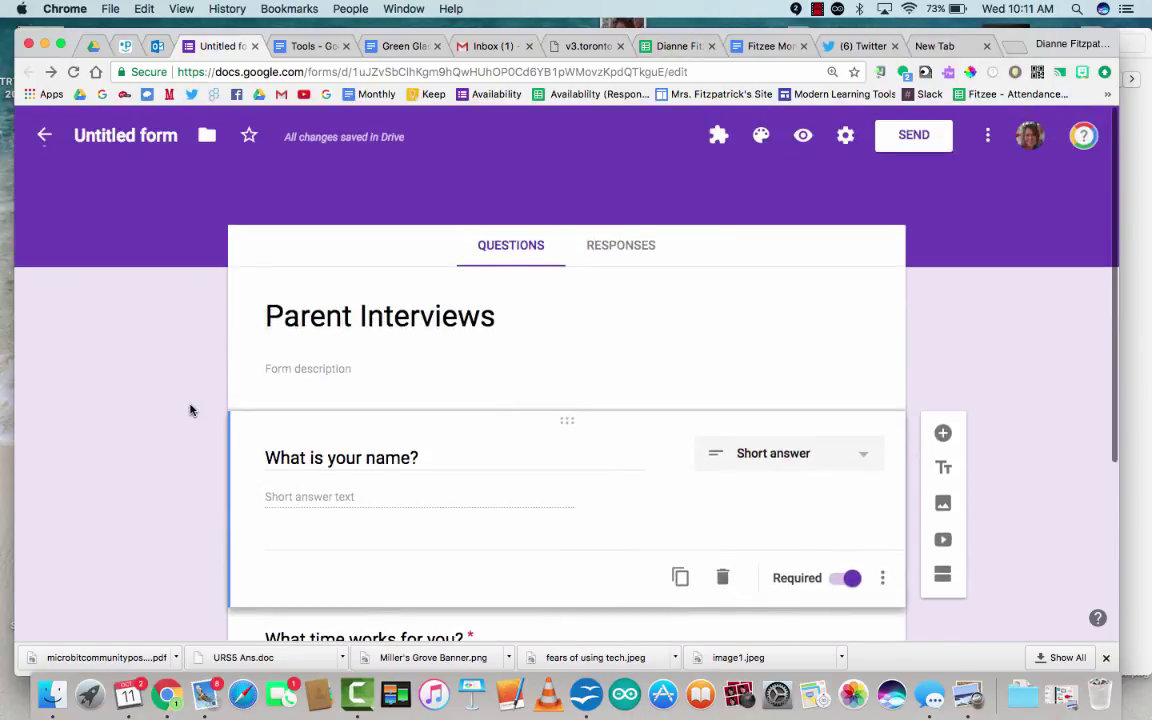
click(802, 139)
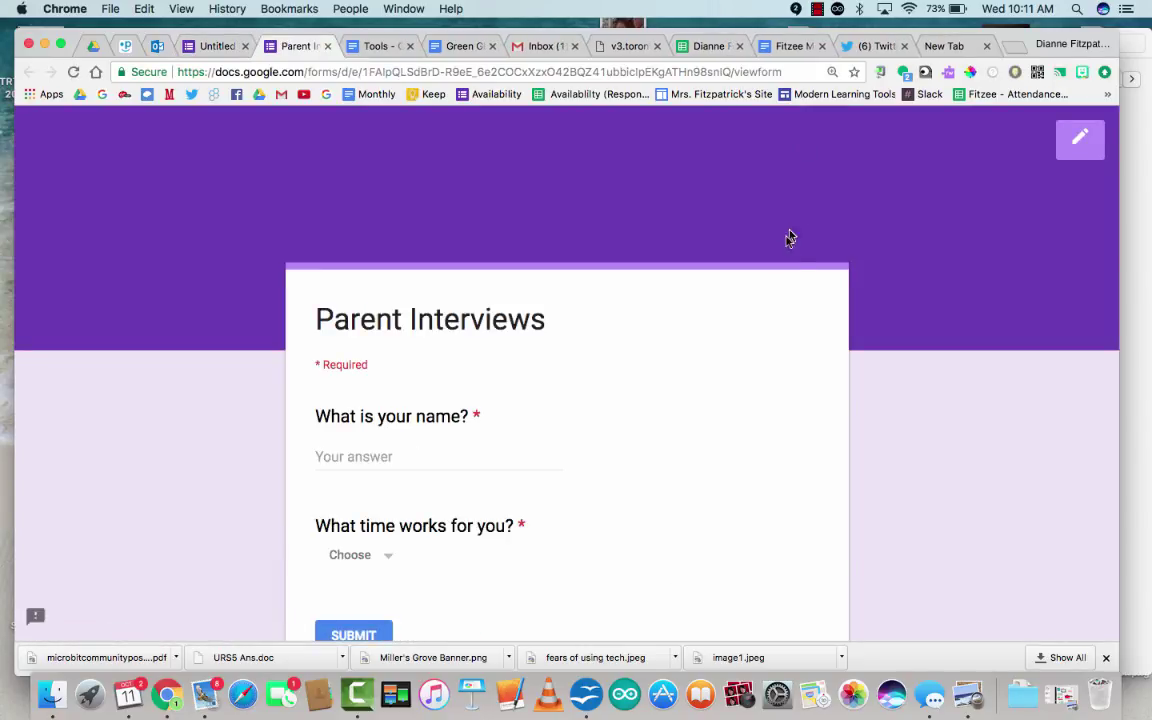
scroll(720, 291, down, 4)
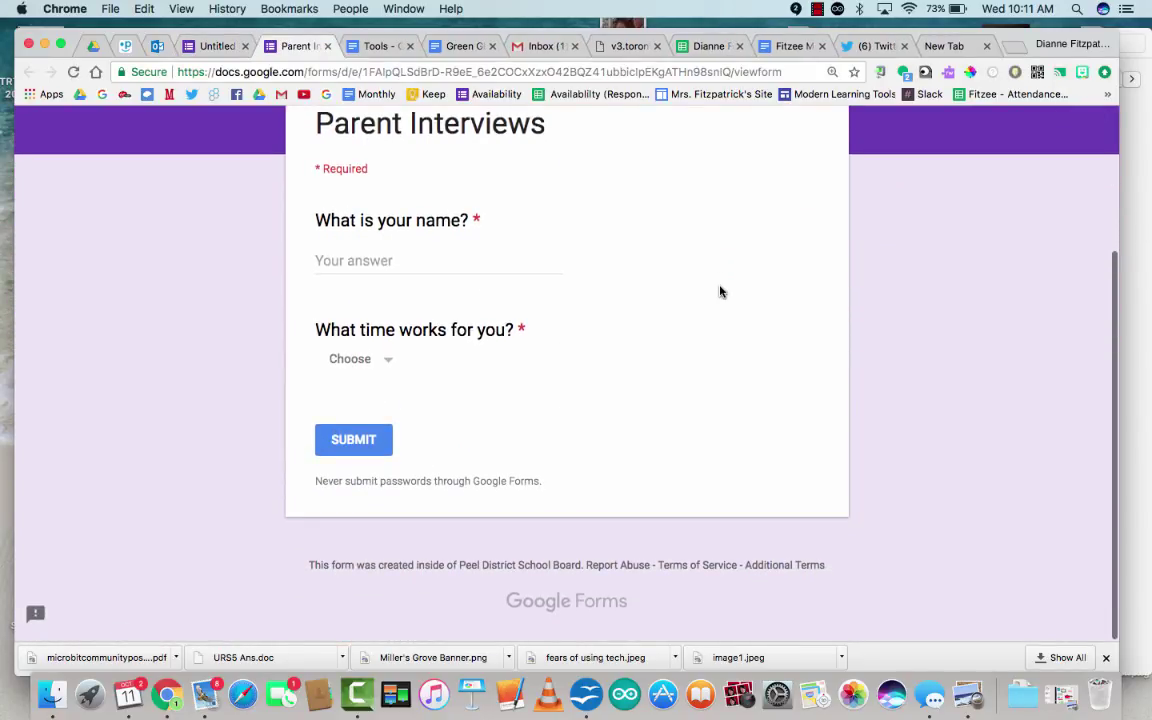
scroll(720, 291, up, 1)
scroll(720, 291, up, 2)
Submit a test response with name 'Test' and the 6:45 time slot.
text(Test)
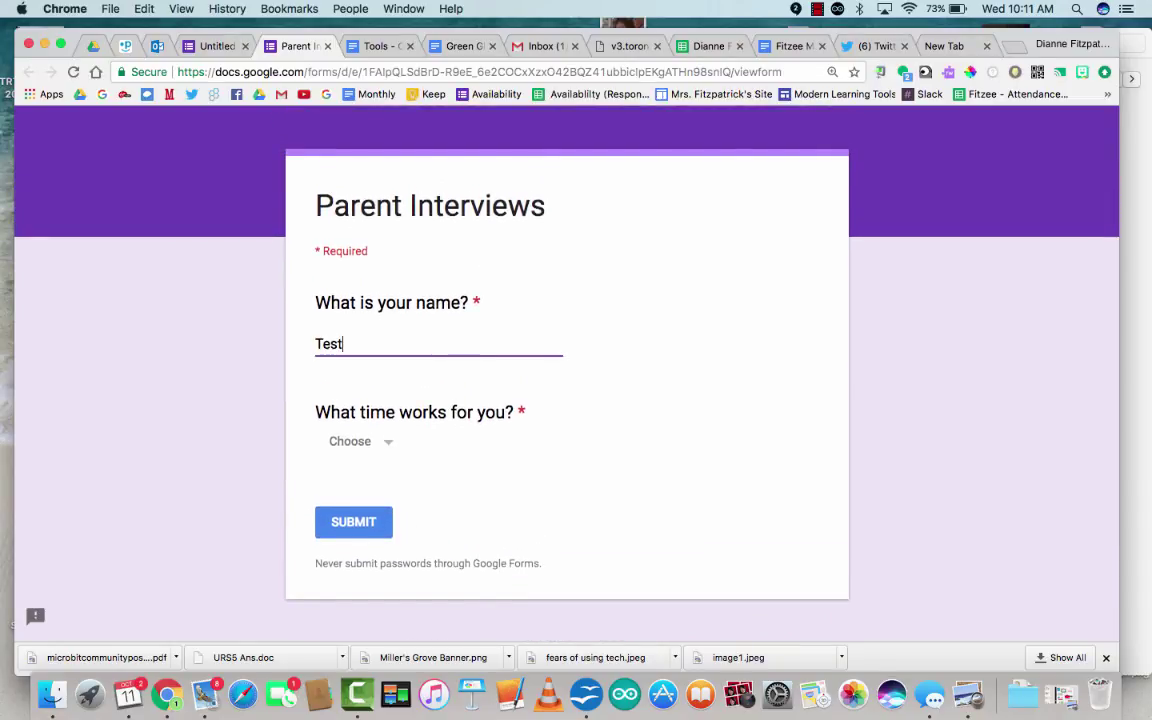
key(Tab)
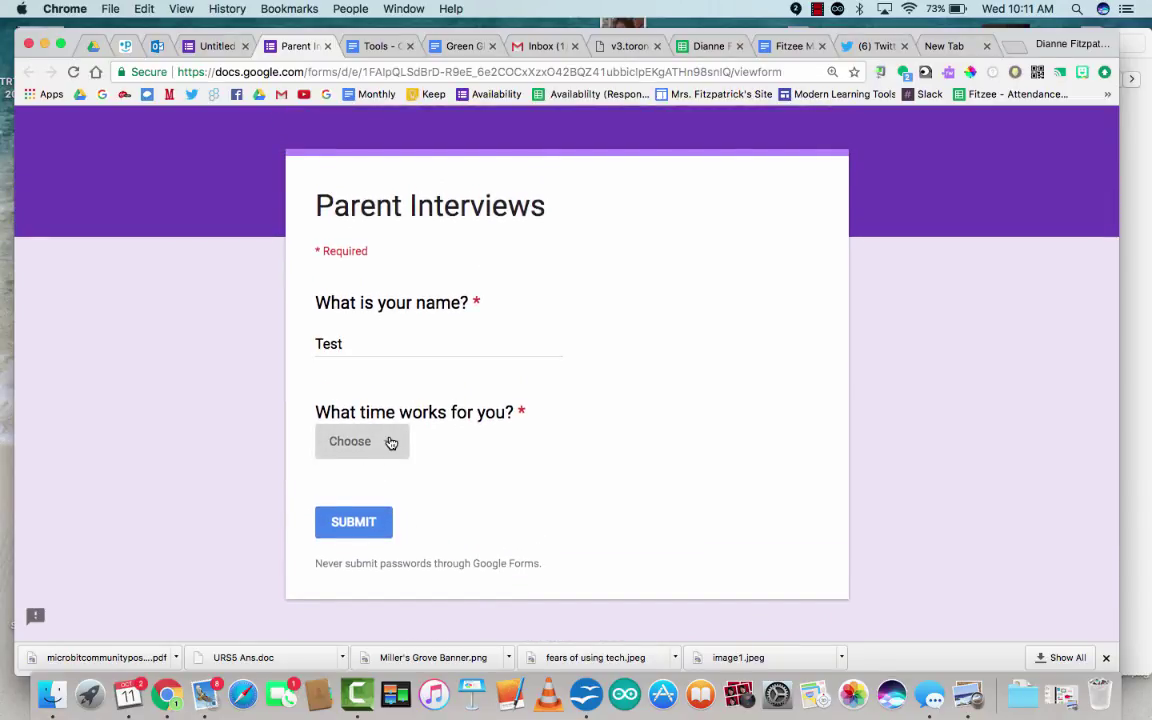
click(391, 442)
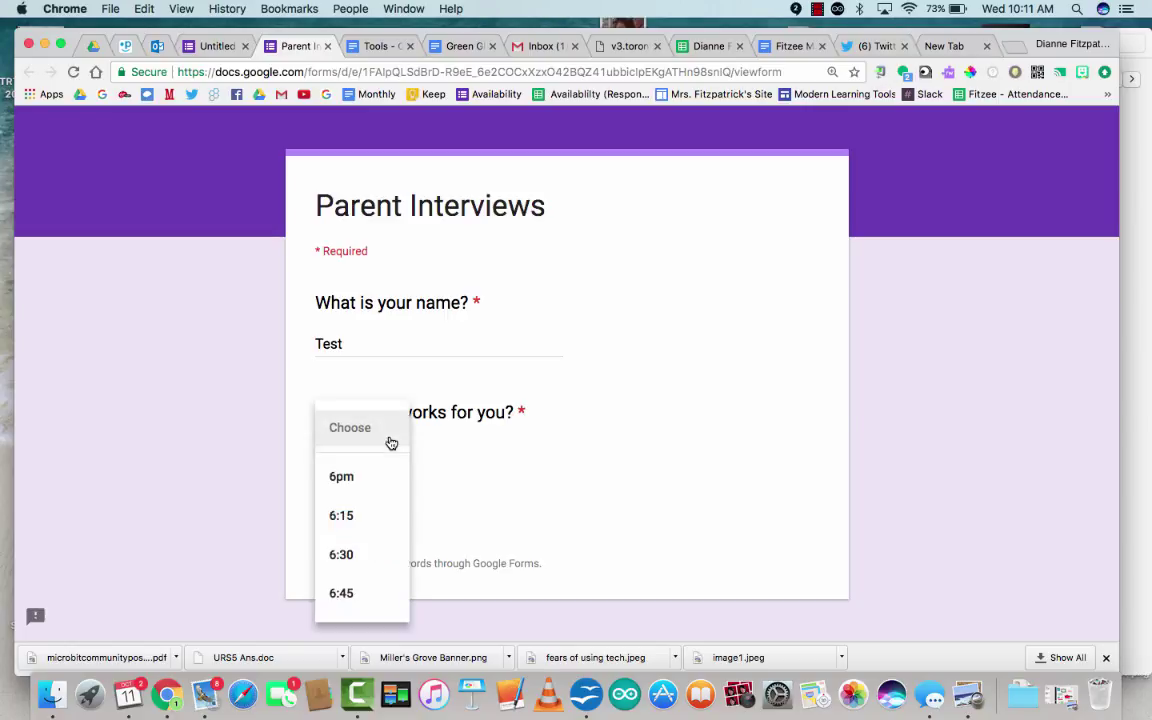
click(368, 588)
click(368, 528)
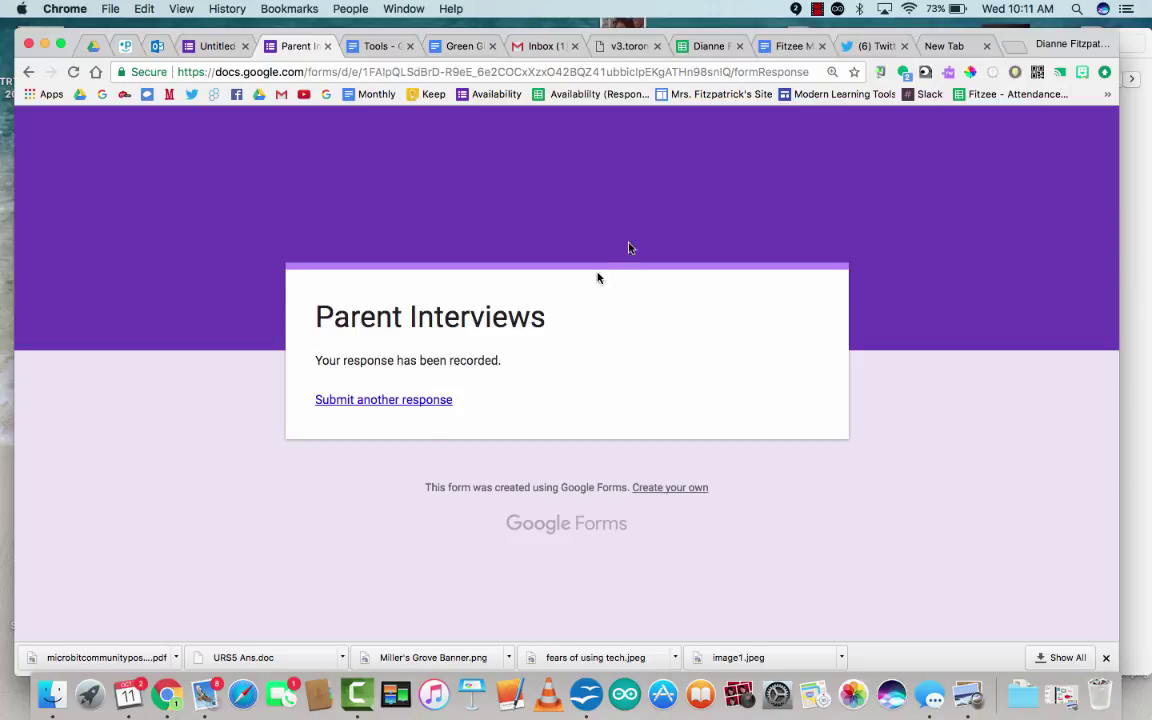
Return to the editor and confirm the time question now lists only 6pm, 6:15 and 6:30.
click(236, 54)
scroll(559, 424, down, 2)
scroll(559, 424, down, 3)
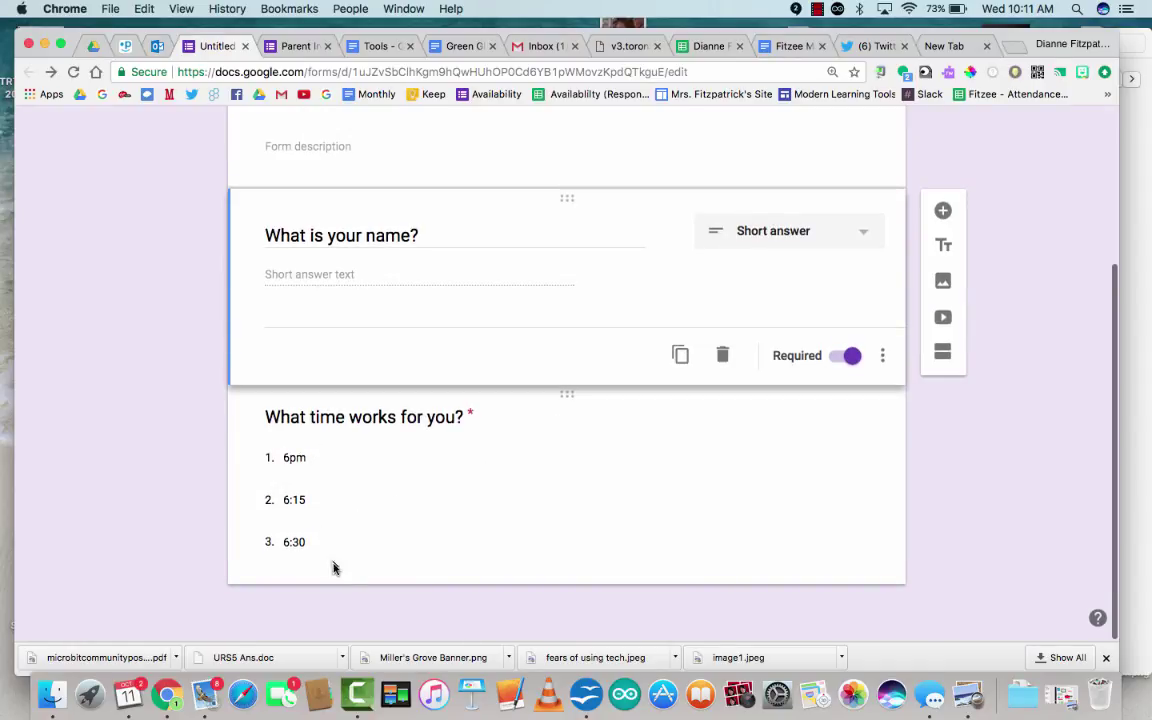